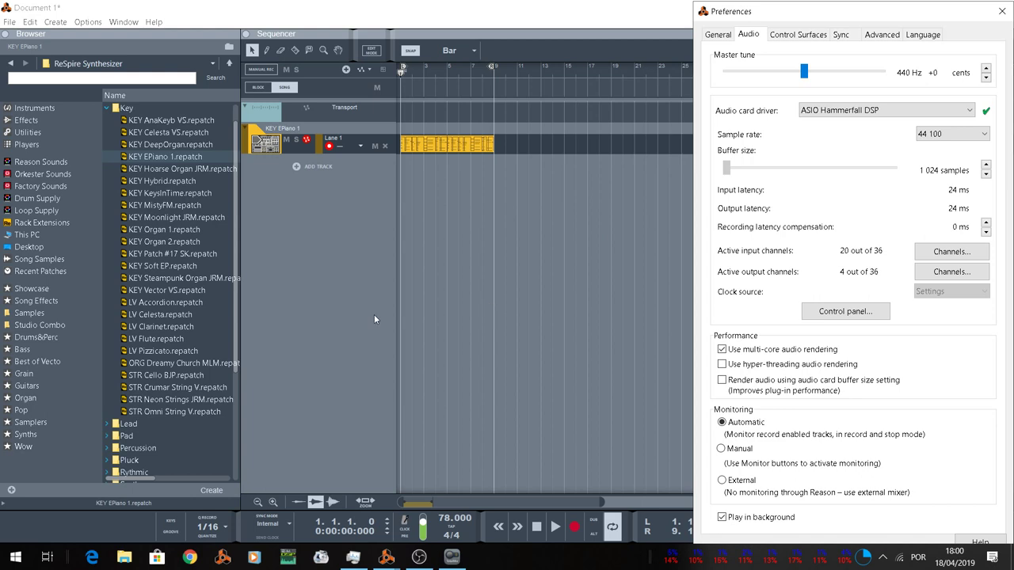
Step: Duplicate the KEY EPiano 1 track and its device nine times while the loop plays, and stop playback
left_click(375, 319)
key("space")
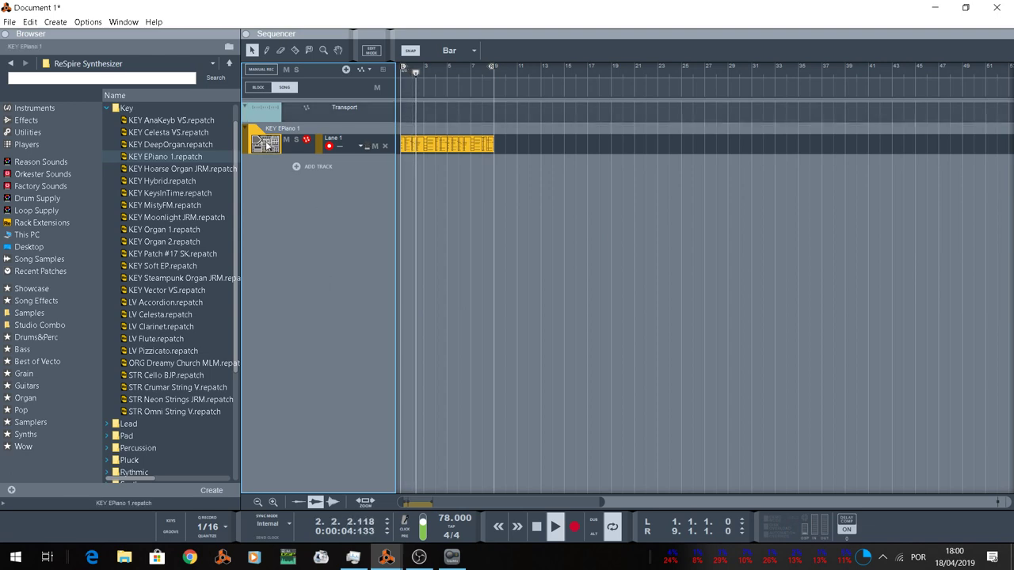
key("ctrl+d")
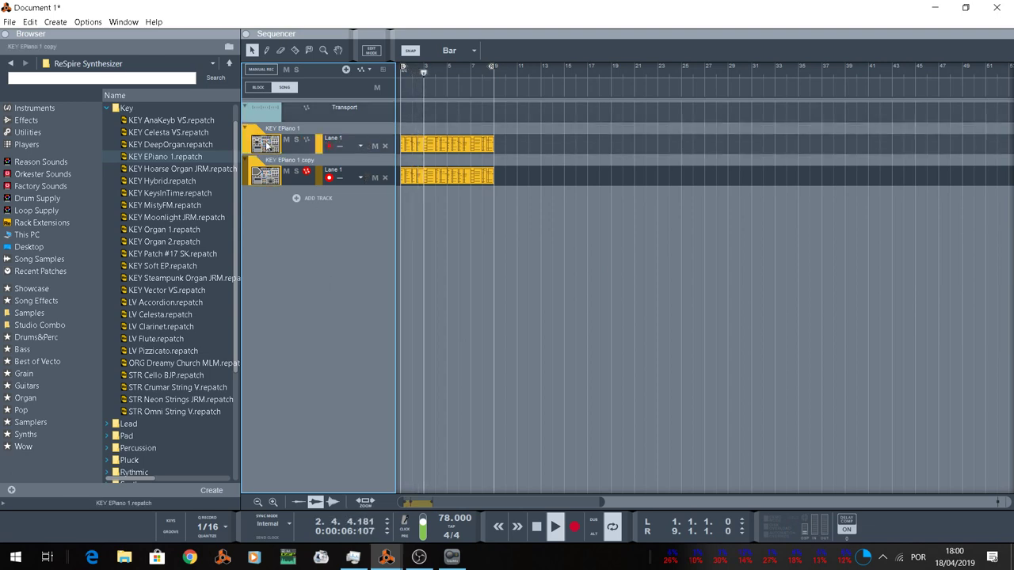
key("ctrl+d")
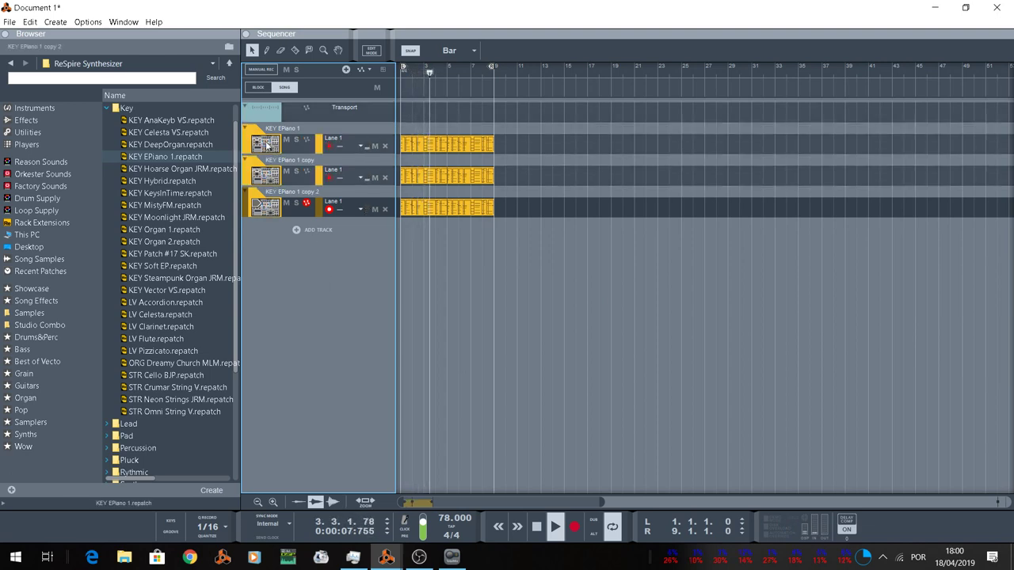
key("ctrl+d")
key("ctrl+d")
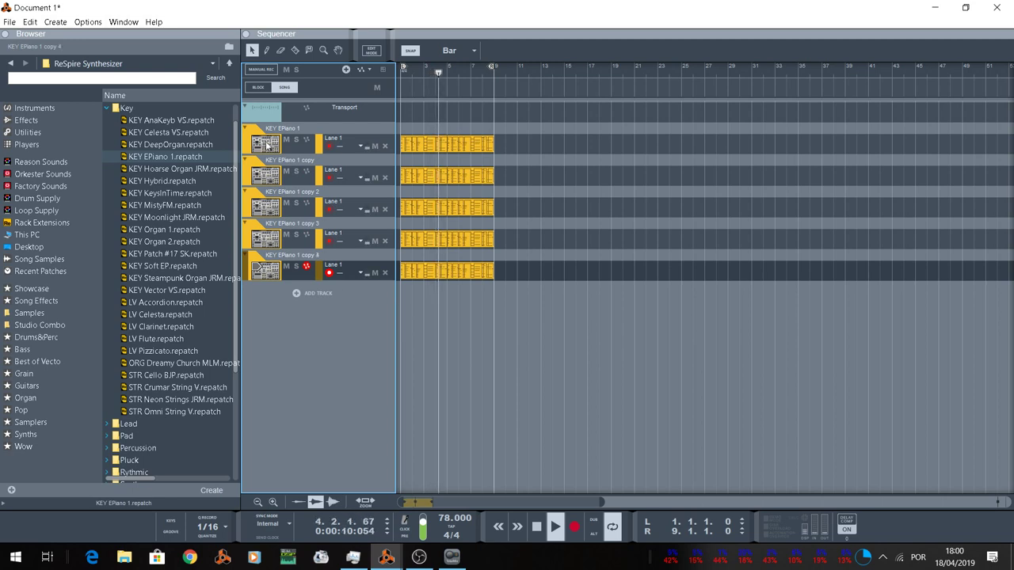
key("ctrl+d")
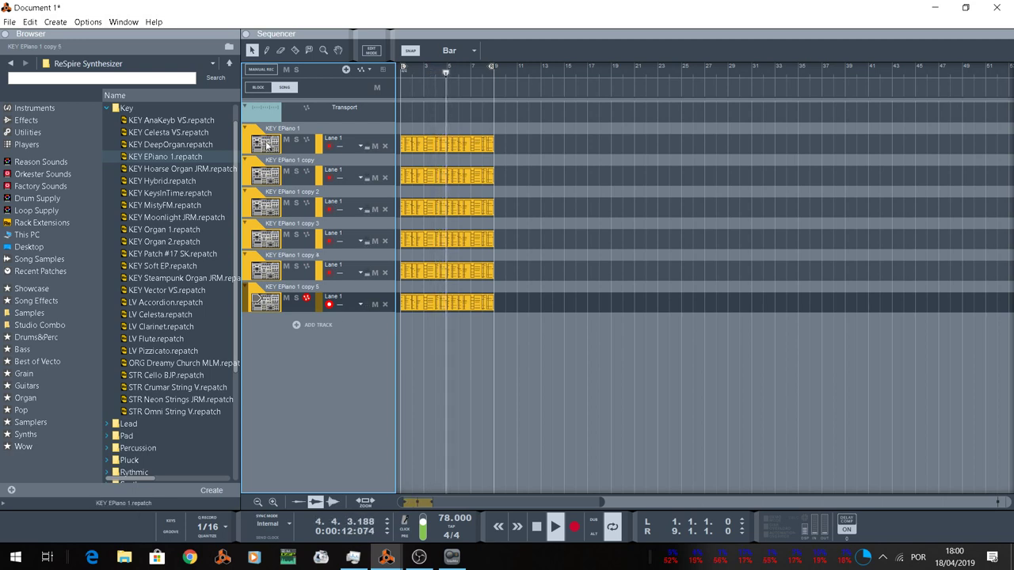
key("ctrl+d")
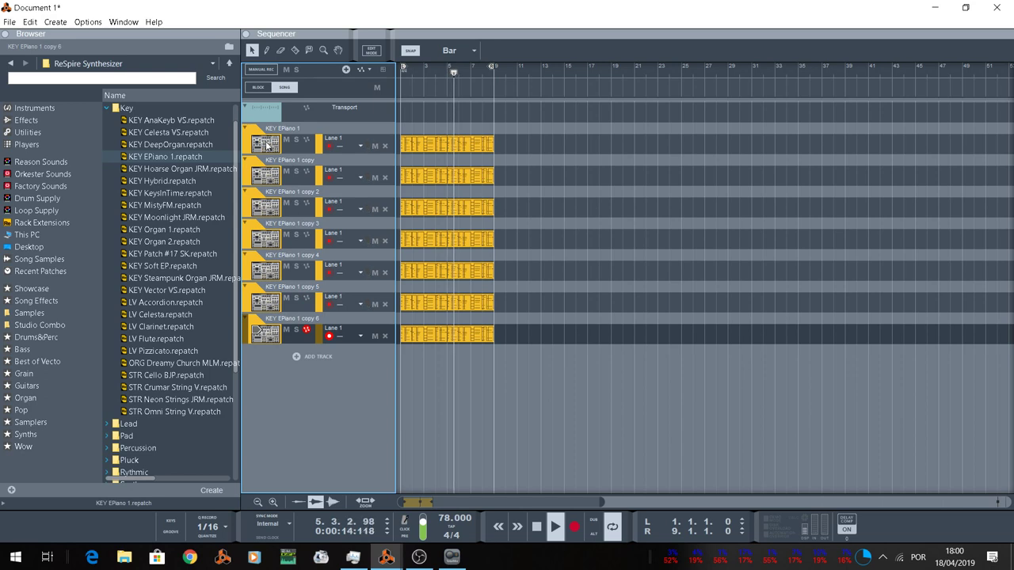
key("ctrl+d")
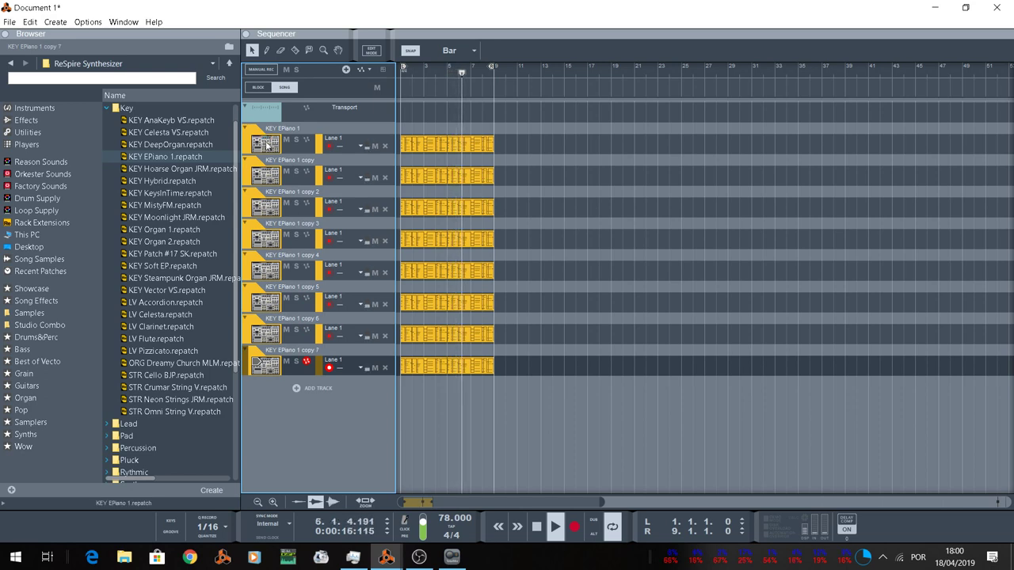
key("ctrl+d")
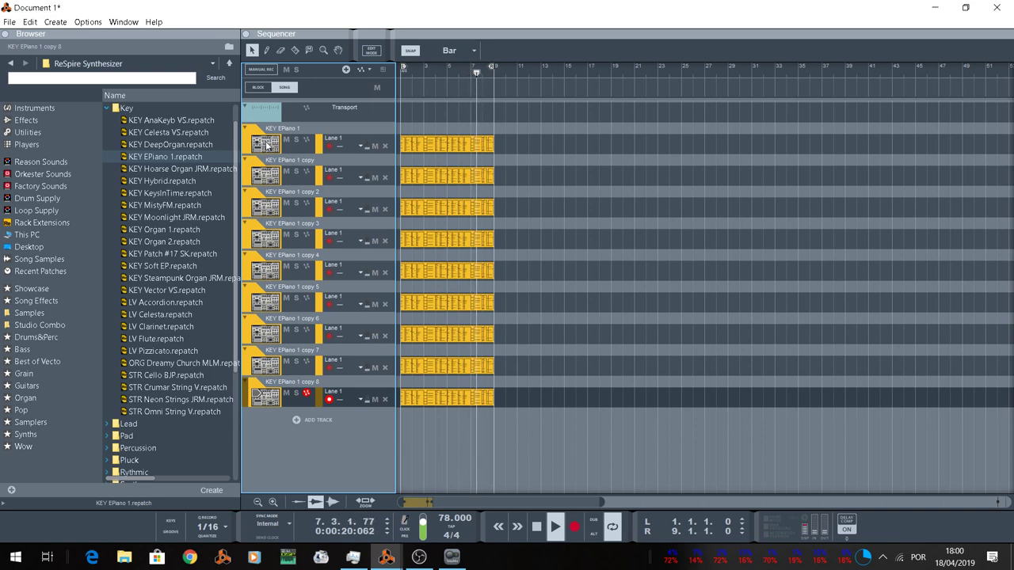
key("ctrl+d")
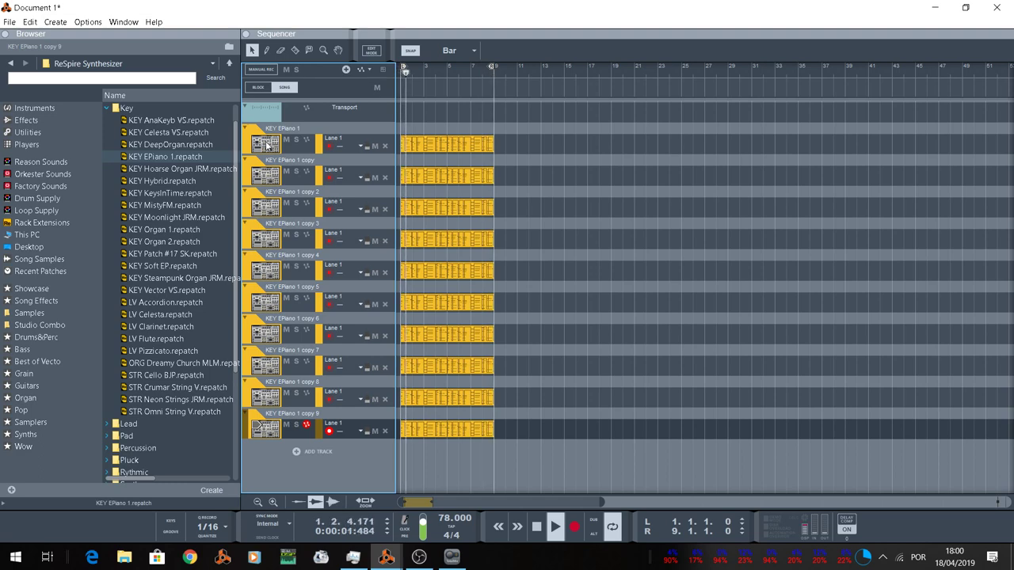
key("space")
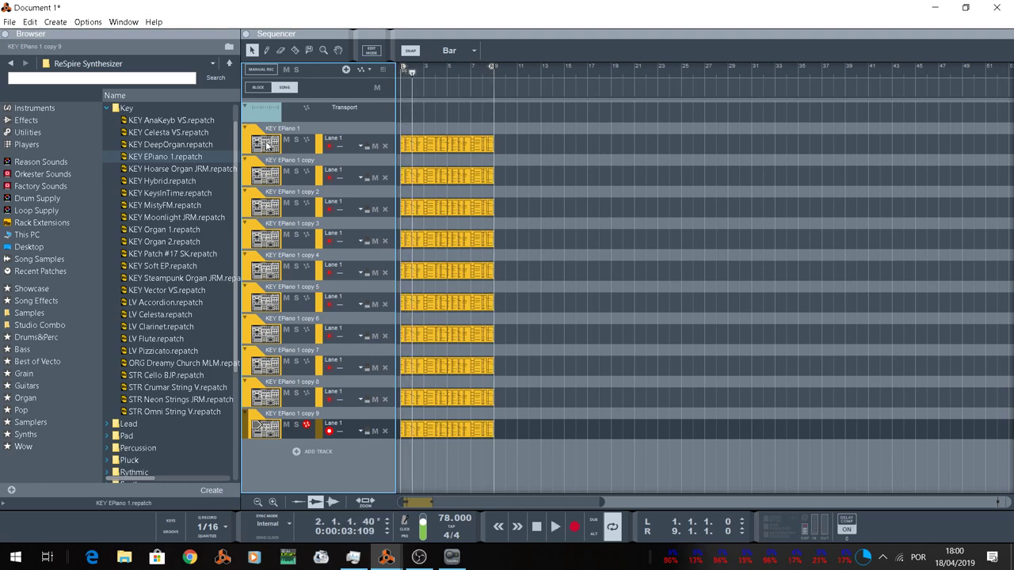
Step: Enable hyper-threading audio rendering in the audio preferences and close them
left_click(11, 22)
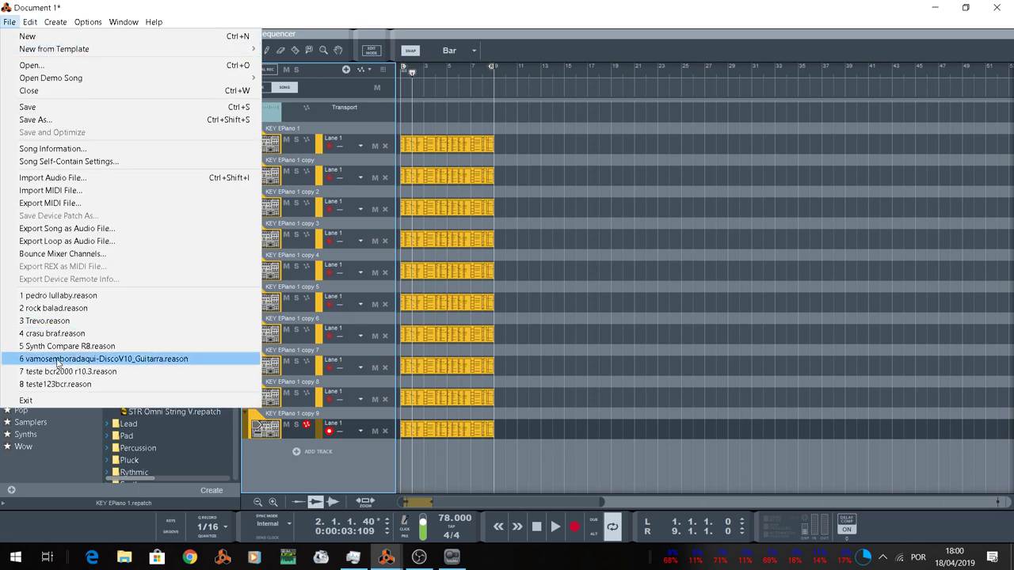
mouse_move(29, 21)
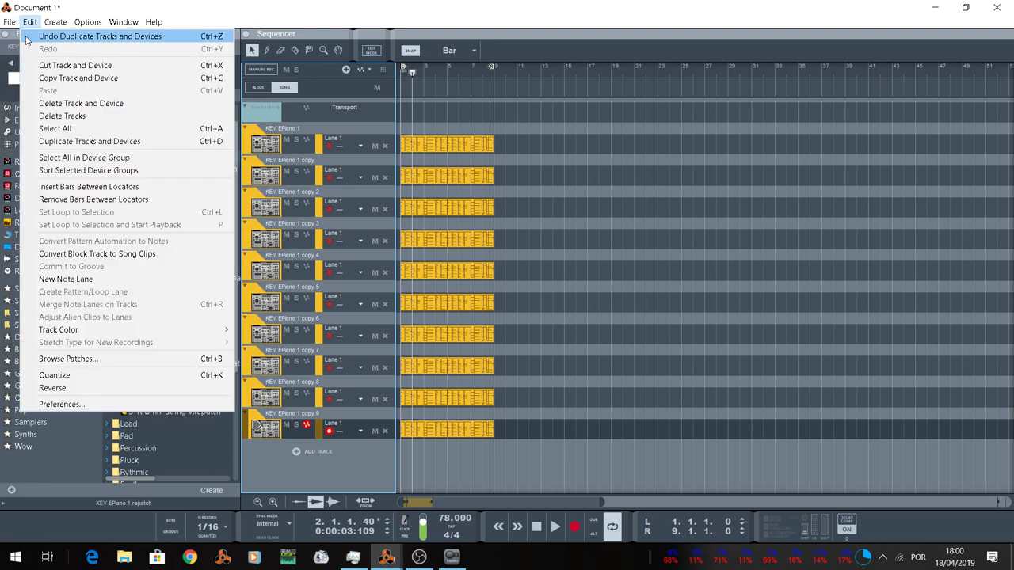
left_click(57, 404)
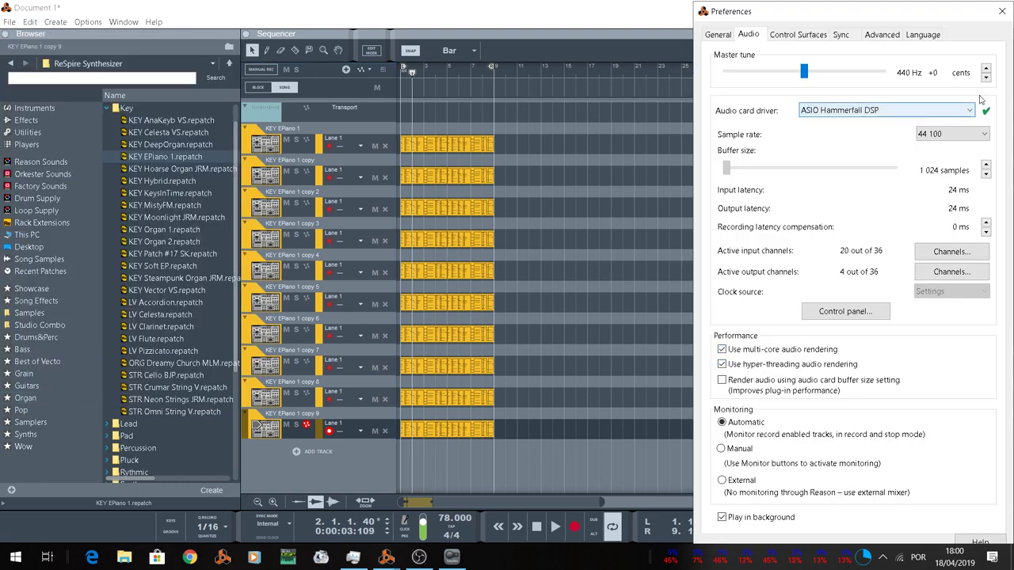
left_click(1001, 12)
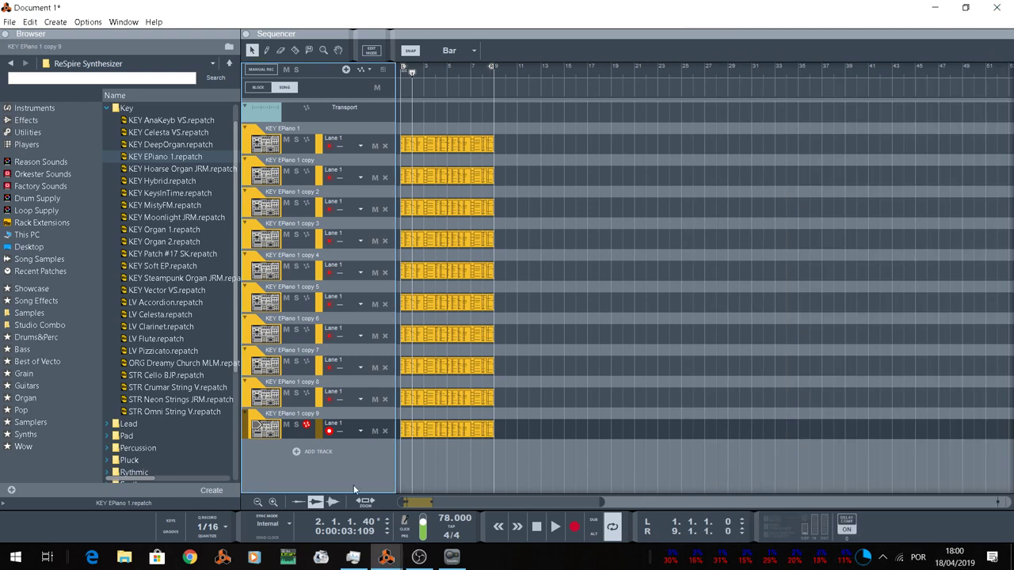
Step: Restart playback and duplicate the last EPiano track five more times, up to KEY EPiano 1 copy 14
key("space")
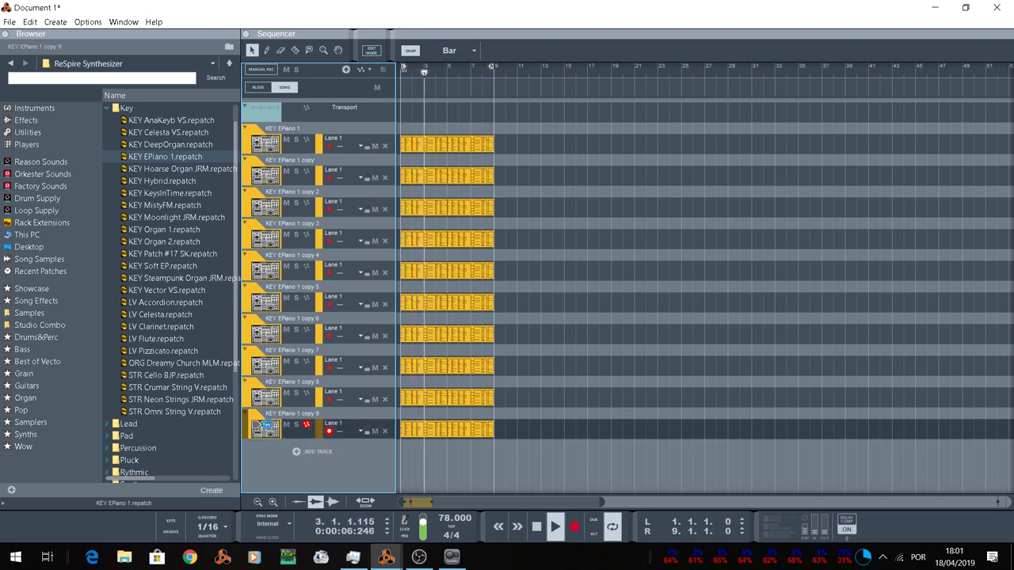
key("ctrl+d")
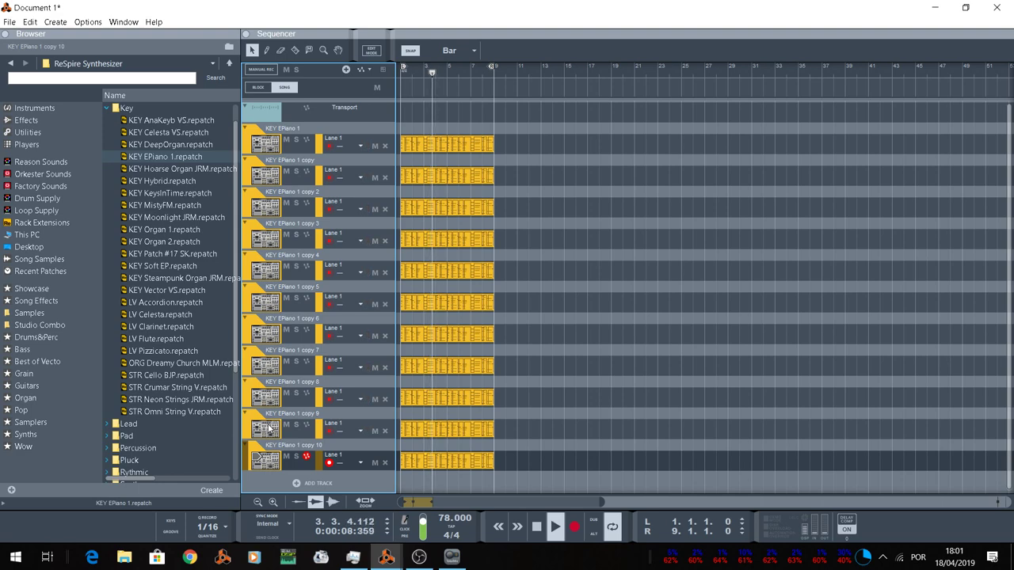
key("ctrl+d")
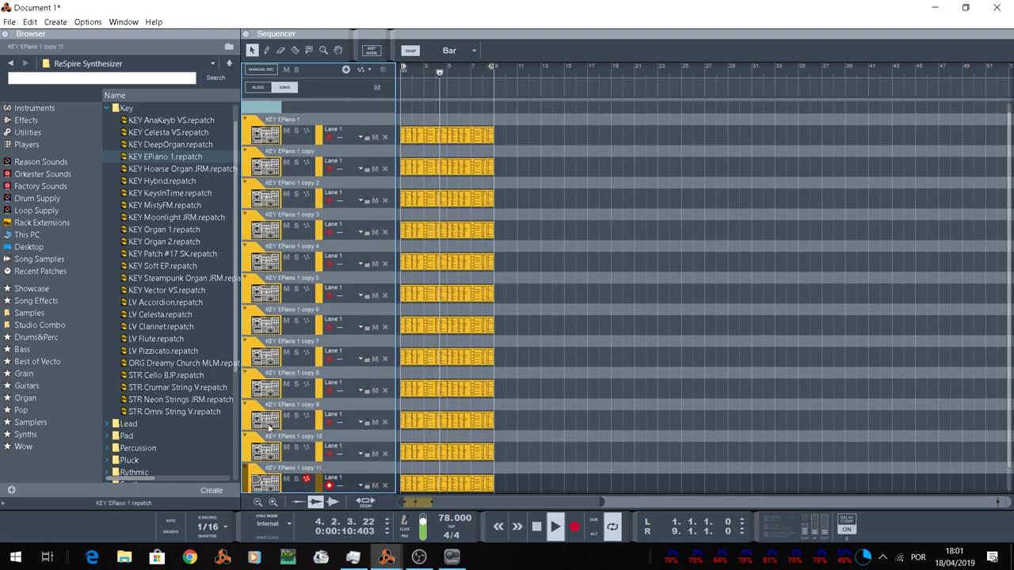
key("ctrl+d")
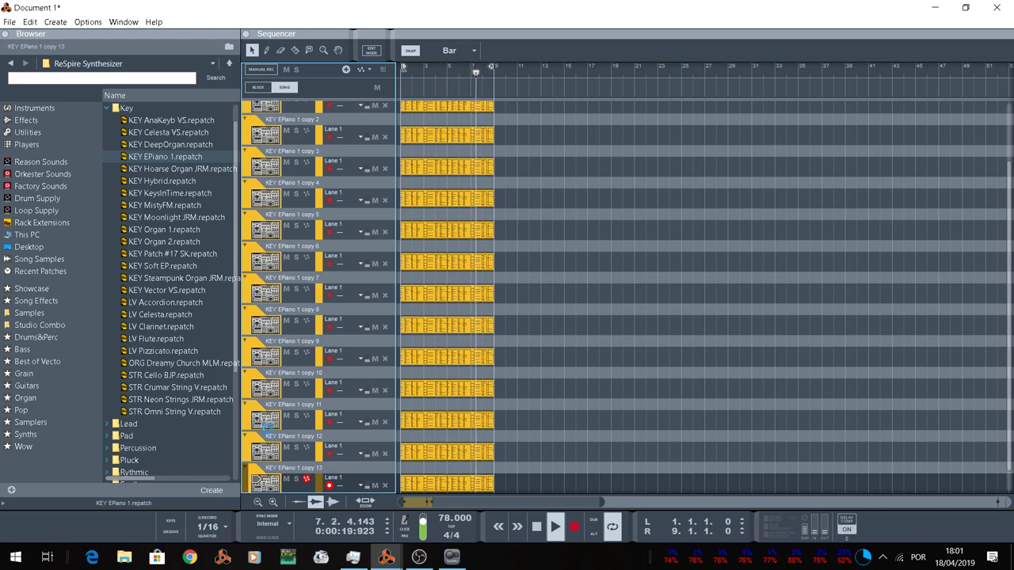
key("ctrl+d")
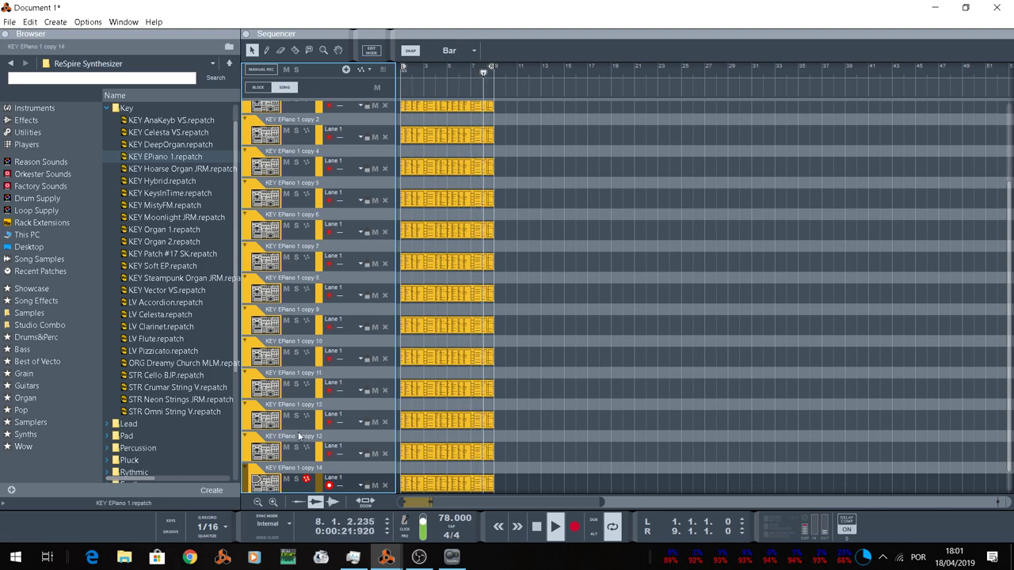
Step: Disable hyper-threading, enable rendering audio using the audio card buffer size setting, and play the loop with these audio preferences
left_click(29, 21)
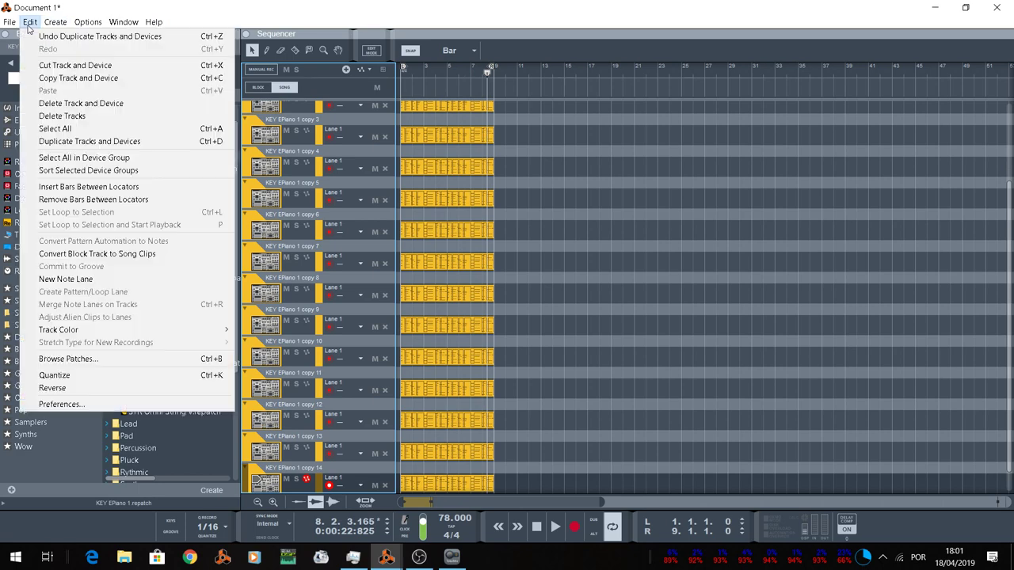
left_click(63, 404)
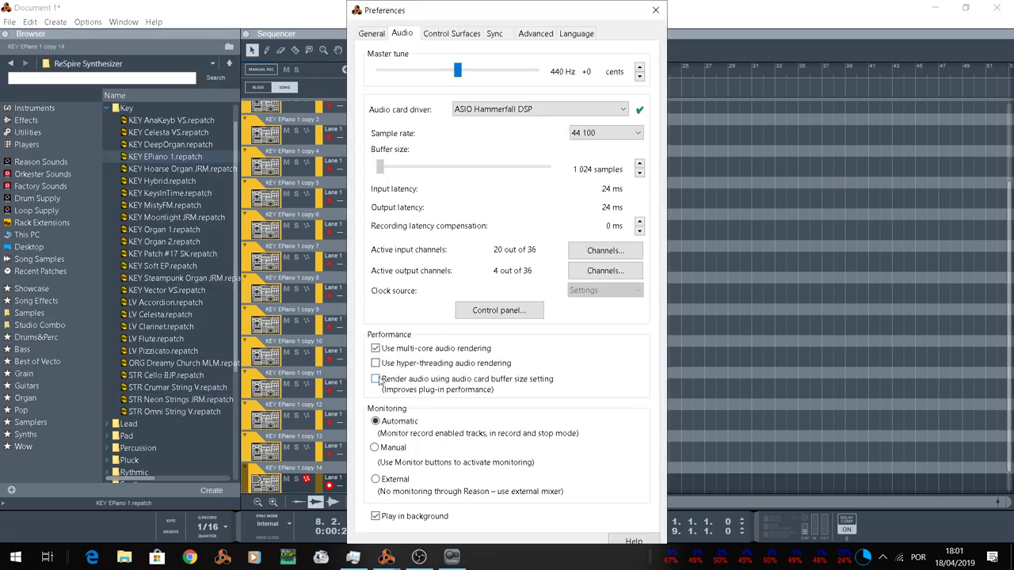
left_click(654, 11)
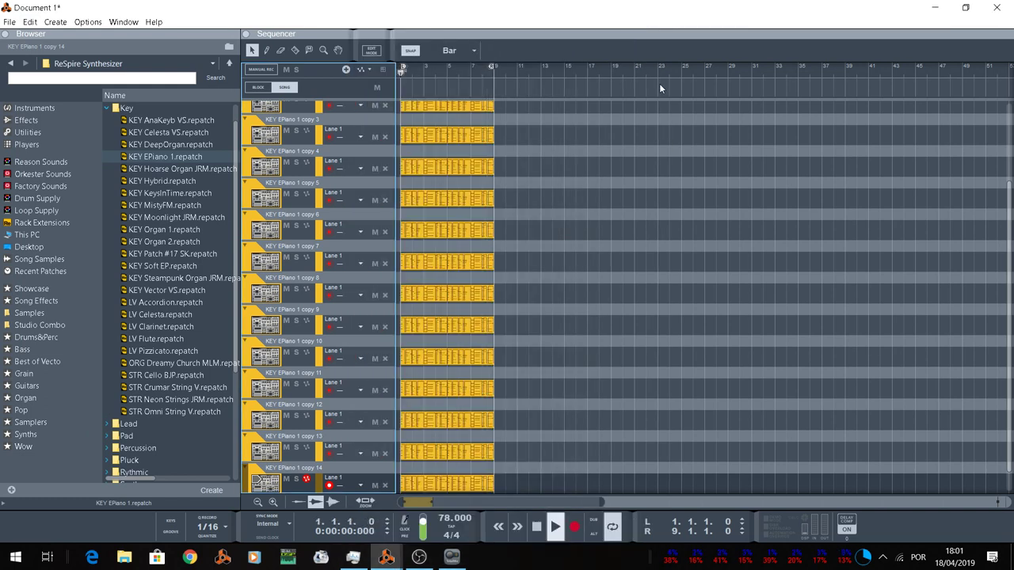
key("space")
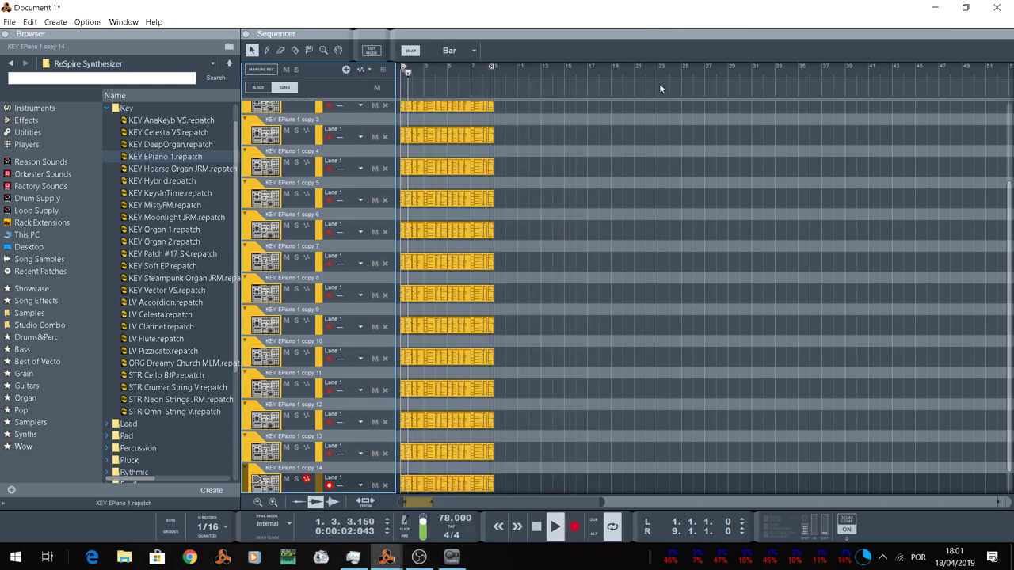
scroll(662, 87, "down", 1)
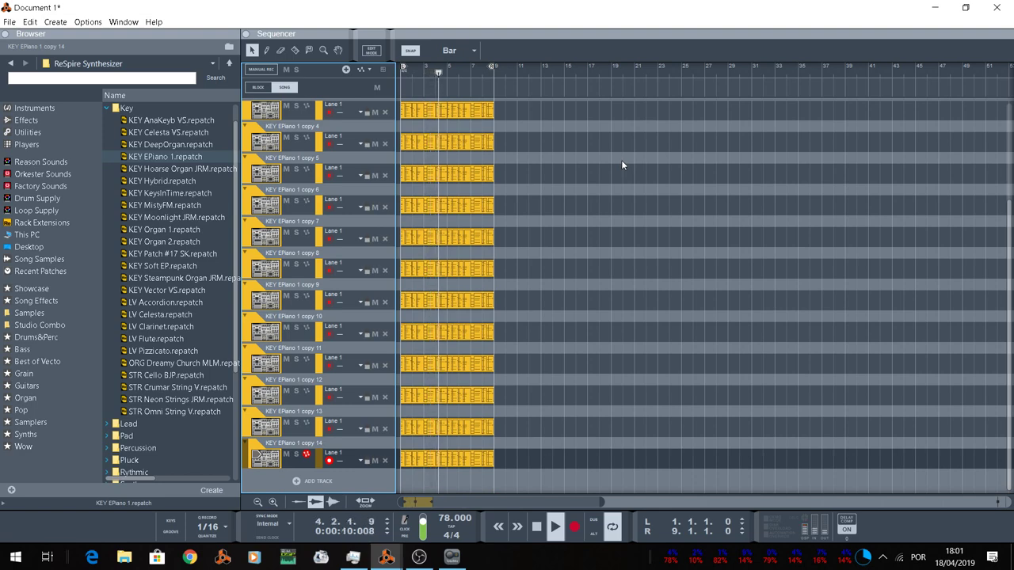
Step: Re-enable hyper-threading audio rendering in the audio preferences and move the window aside from the tracks
left_click(30, 22)
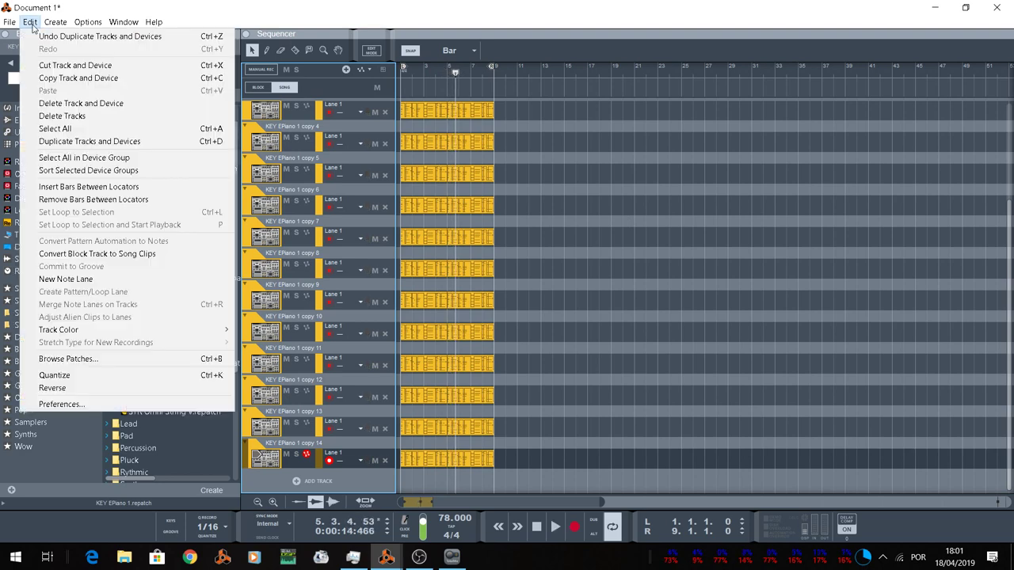
left_click(79, 405)
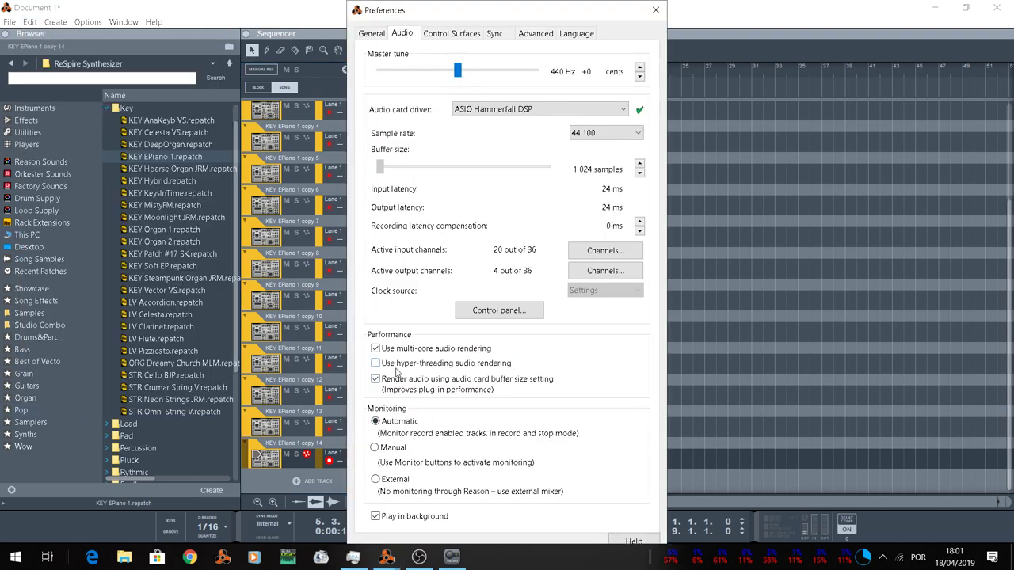
left_click_drag(624, 16, 966, 15)
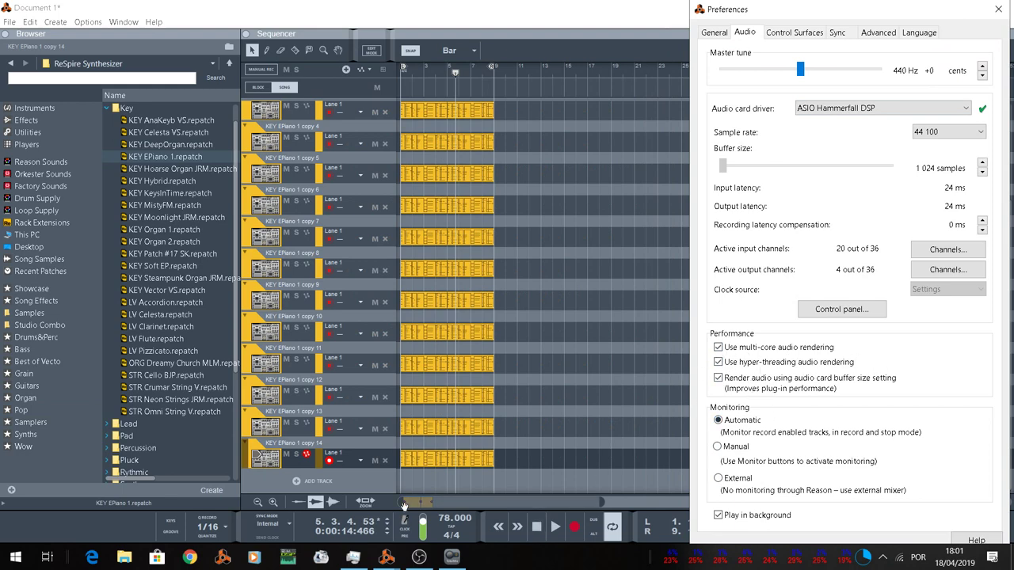
Step: Play the loop to check the CPU load with both rendering options enabled, and close the preferences
key("space")
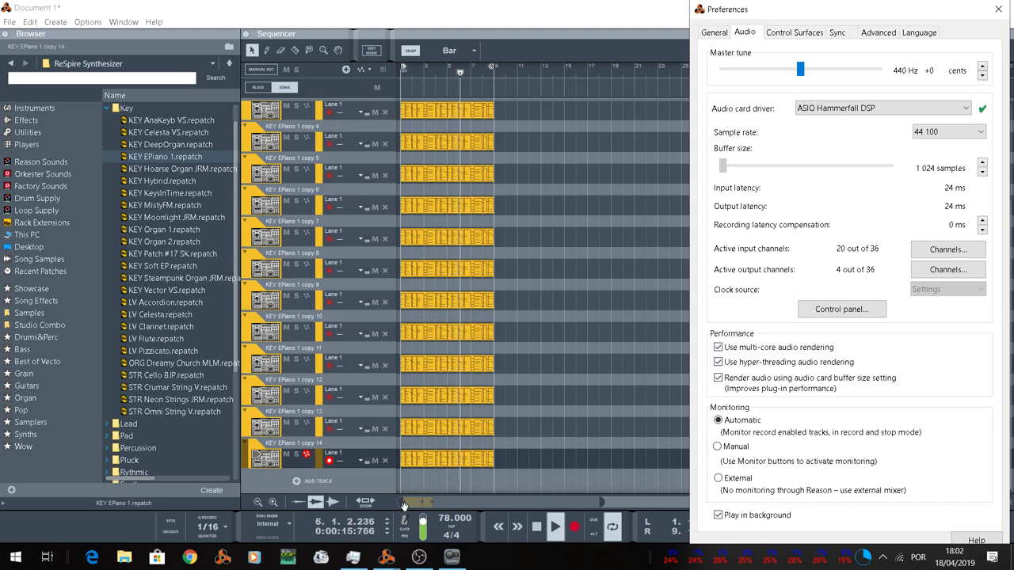
key("space")
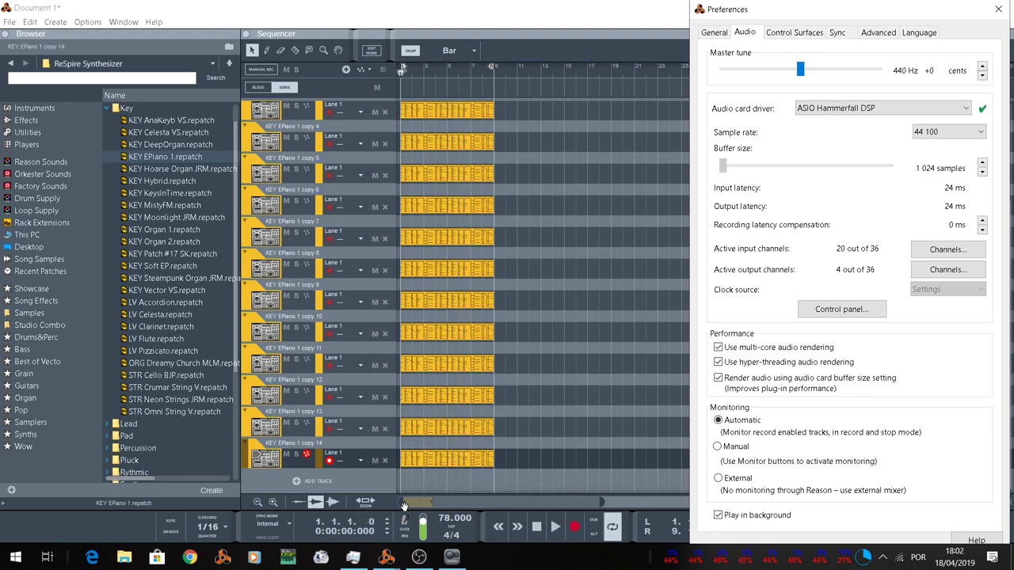
key("space")
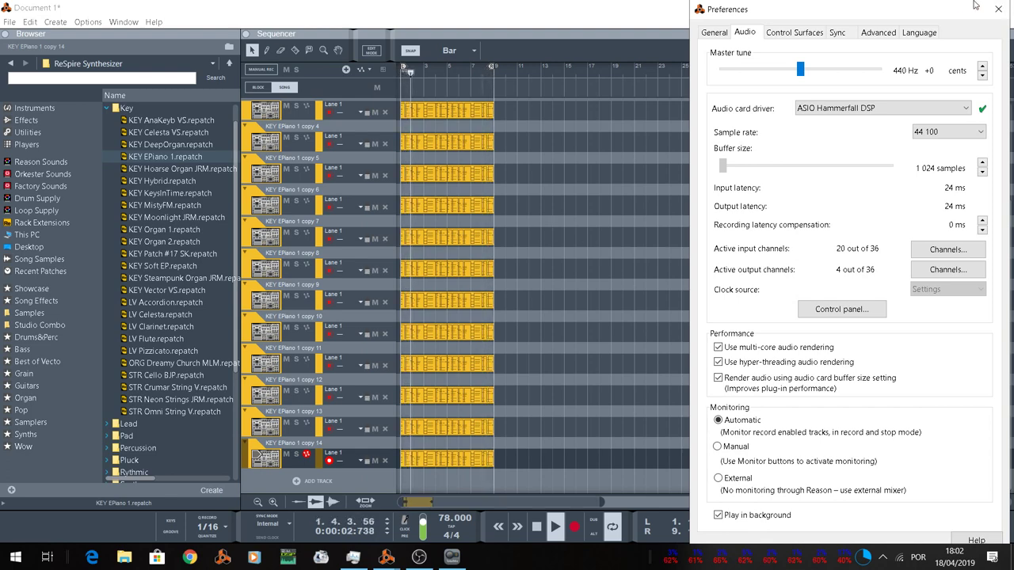
left_click(998, 9)
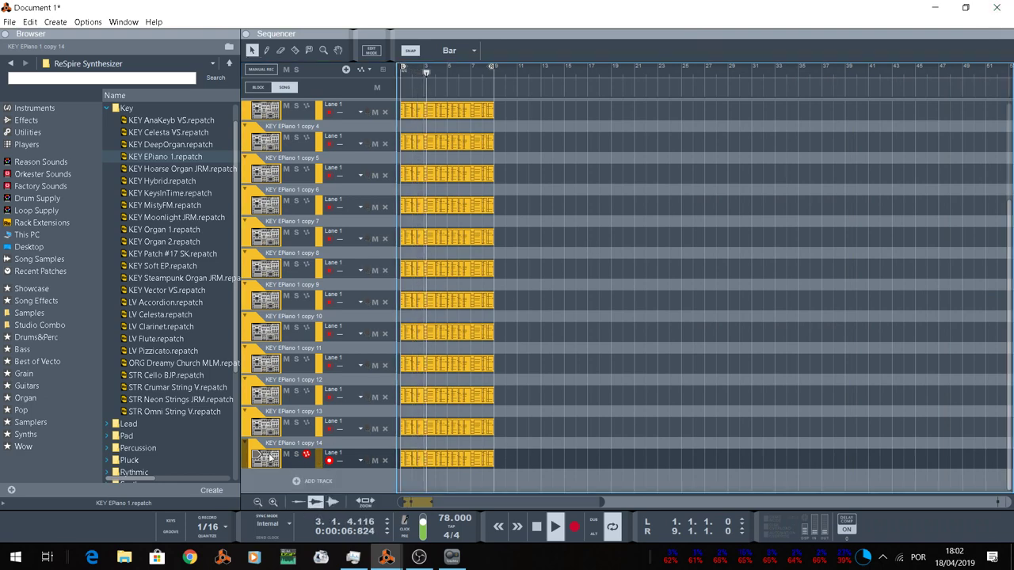
Step: Duplicate the last EPiano track twice more, up to KEY EPiano 1 copy 16, restarting playback between the copies
key("ctrl+d")
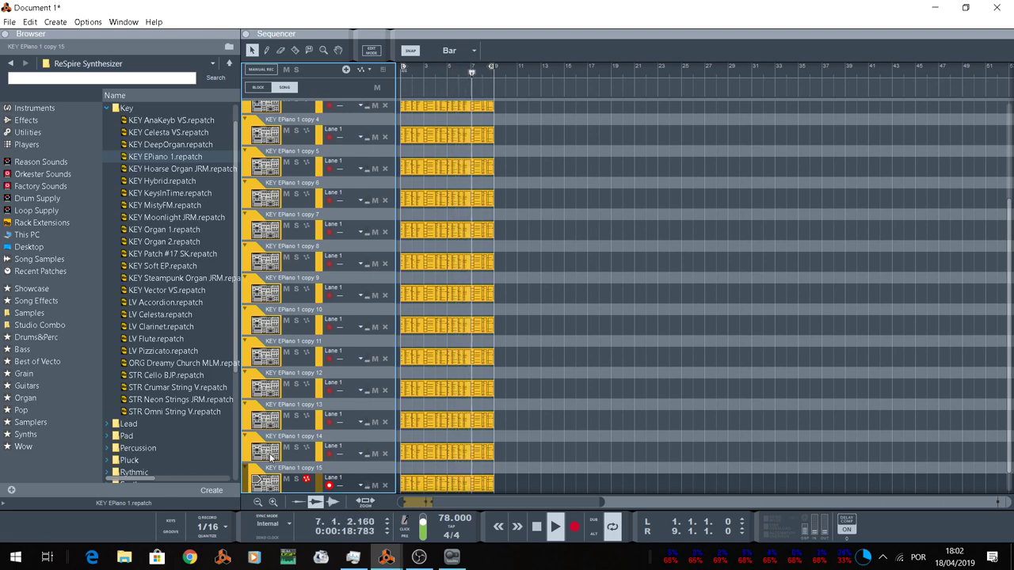
key("space")
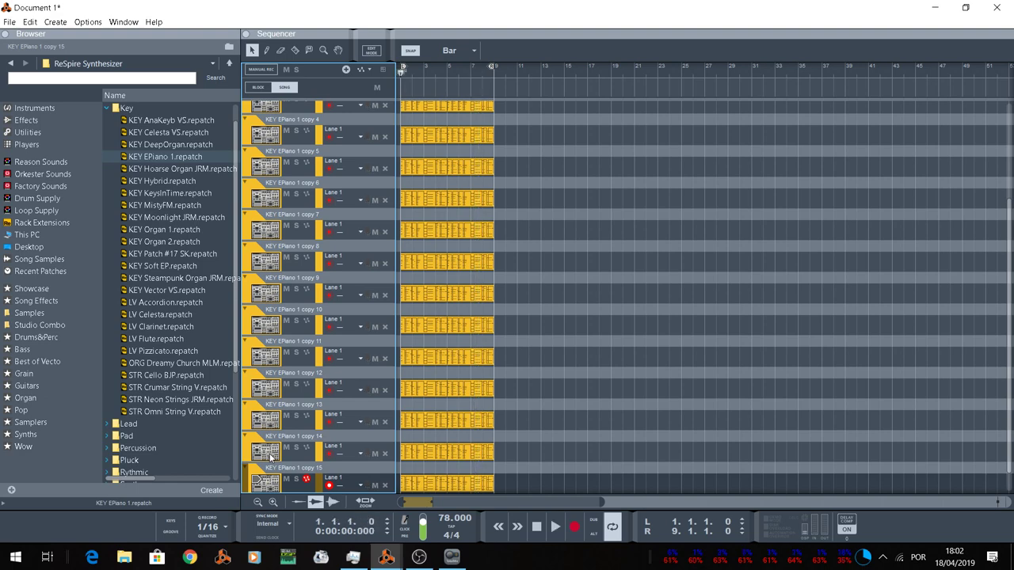
key("space")
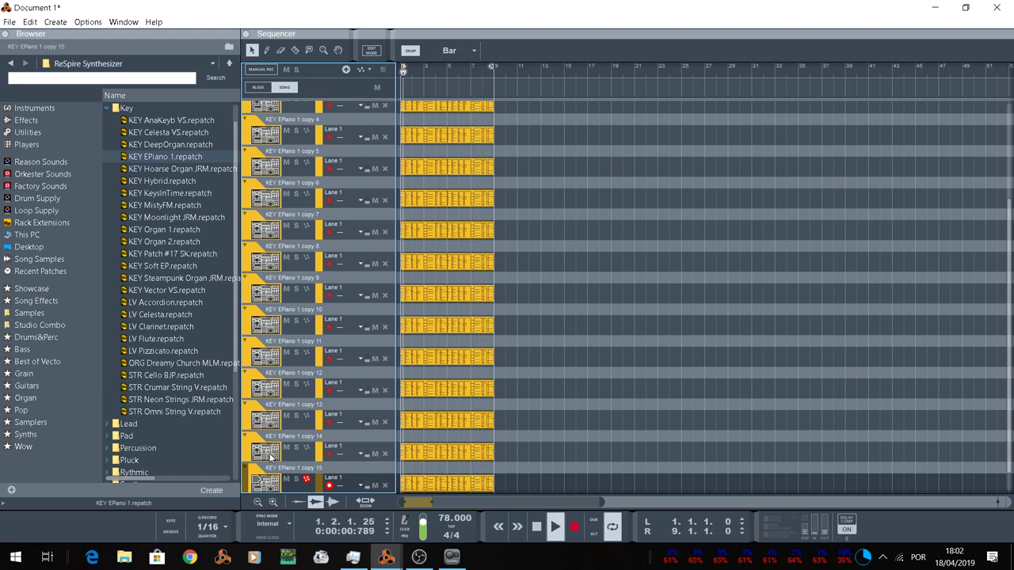
key("ctrl+d")
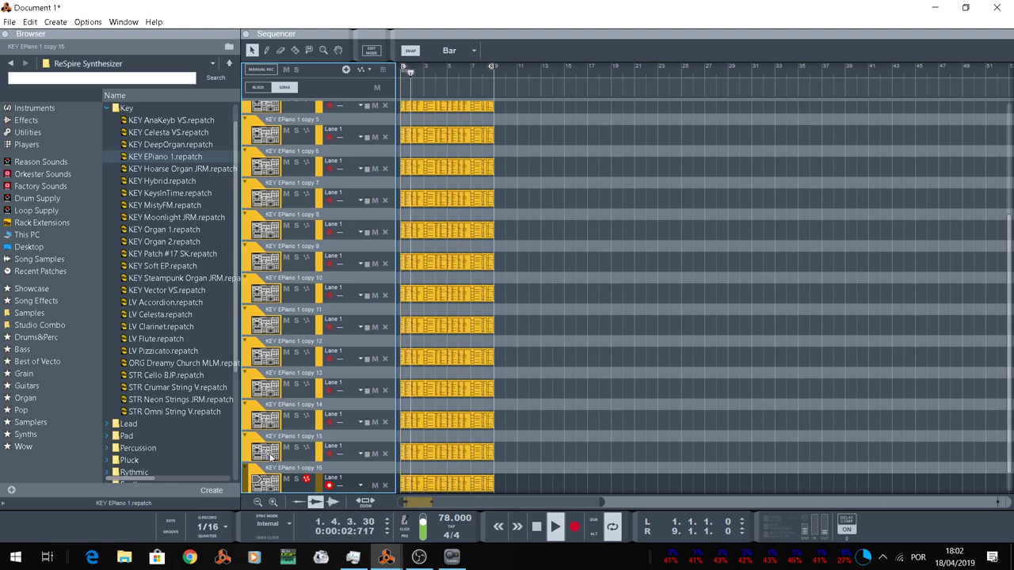
Step: Try the loop with hyper-threading audio rendering disabled in the audio preferences, and re-enable the option for comparison
scroll(270, 457, "down", 1)
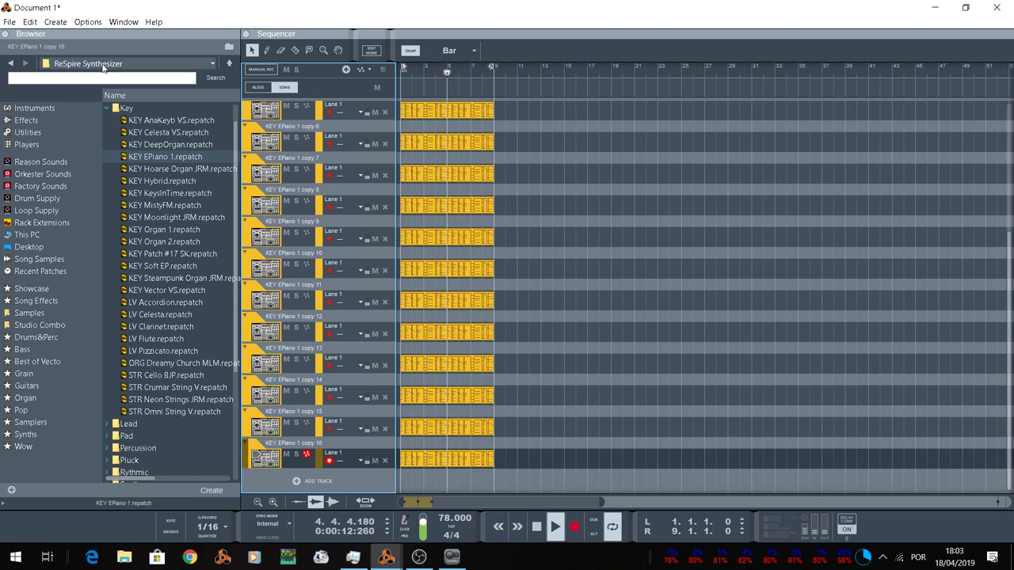
left_click(29, 21)
left_click(64, 404)
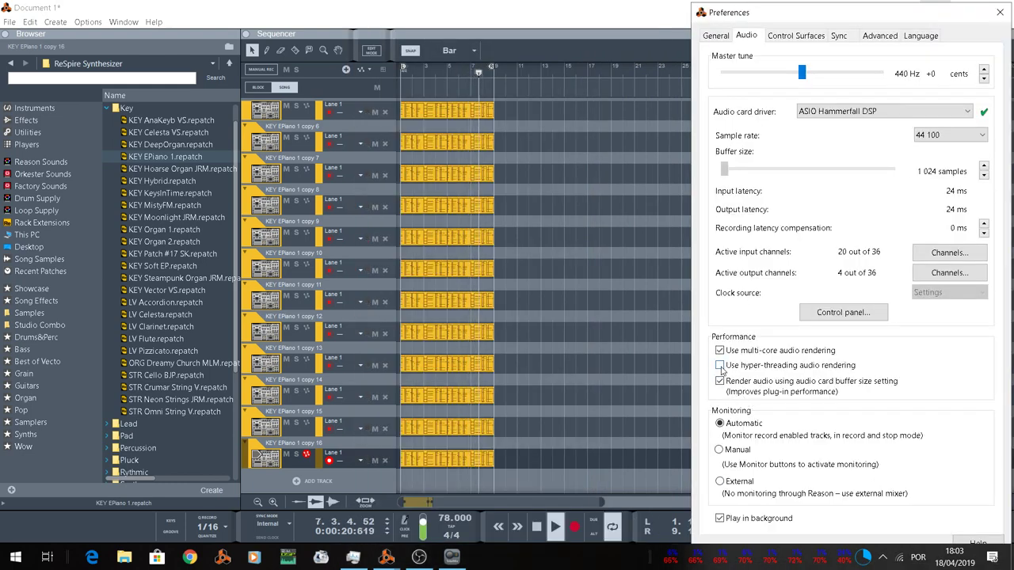
left_click(720, 367)
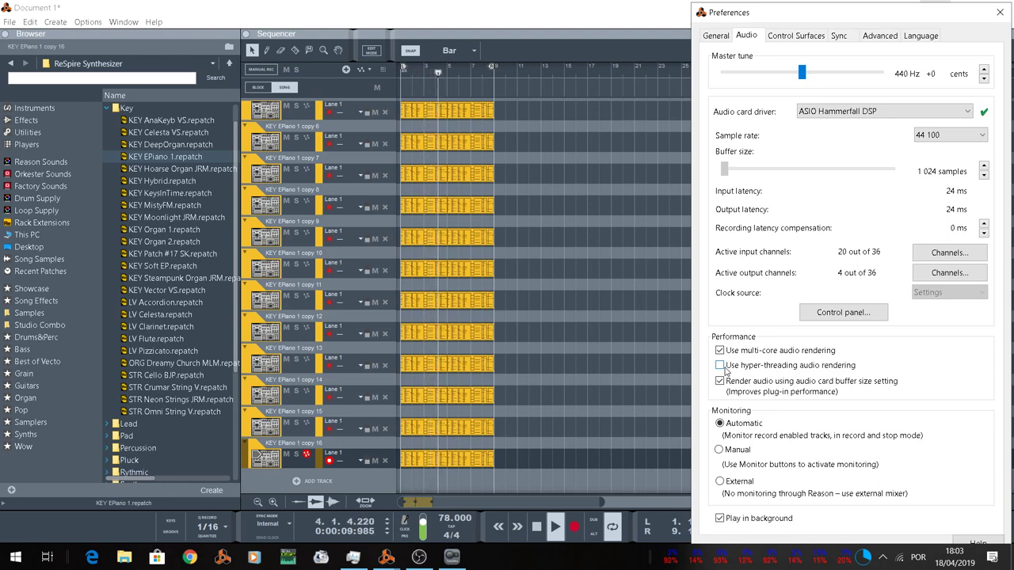
key("space")
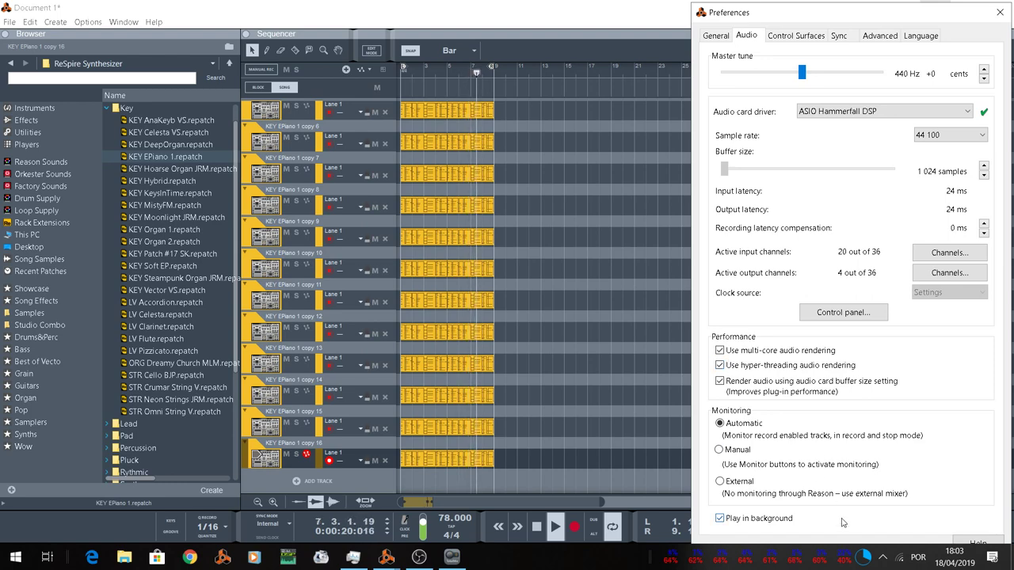
Step: Set the sound card's buffer size to 2048 in the Hammerfall DSP settings, play the loop with it and close the preferences
left_click(882, 556)
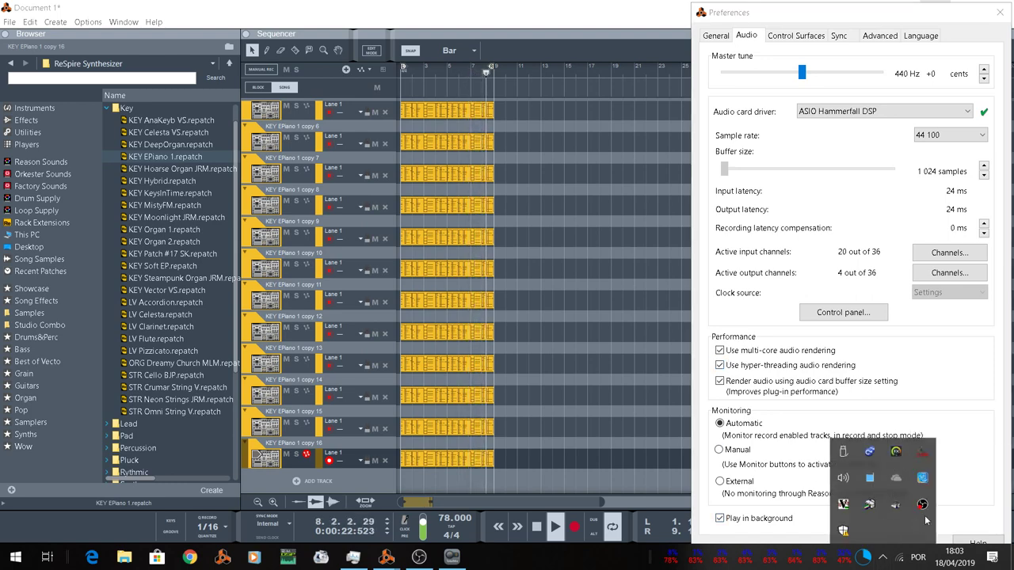
left_click(921, 454)
left_click(611, 243)
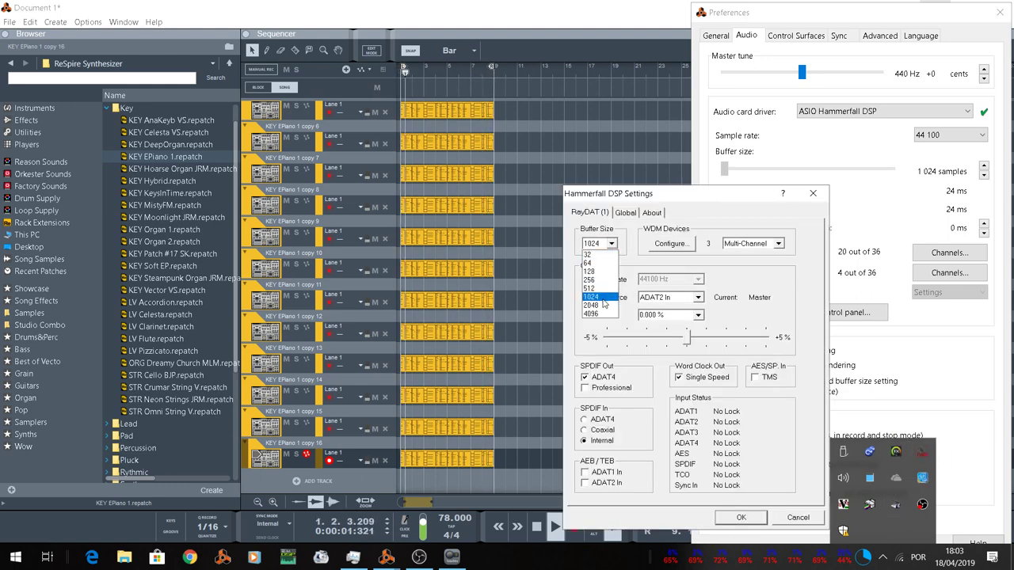
left_click(601, 309)
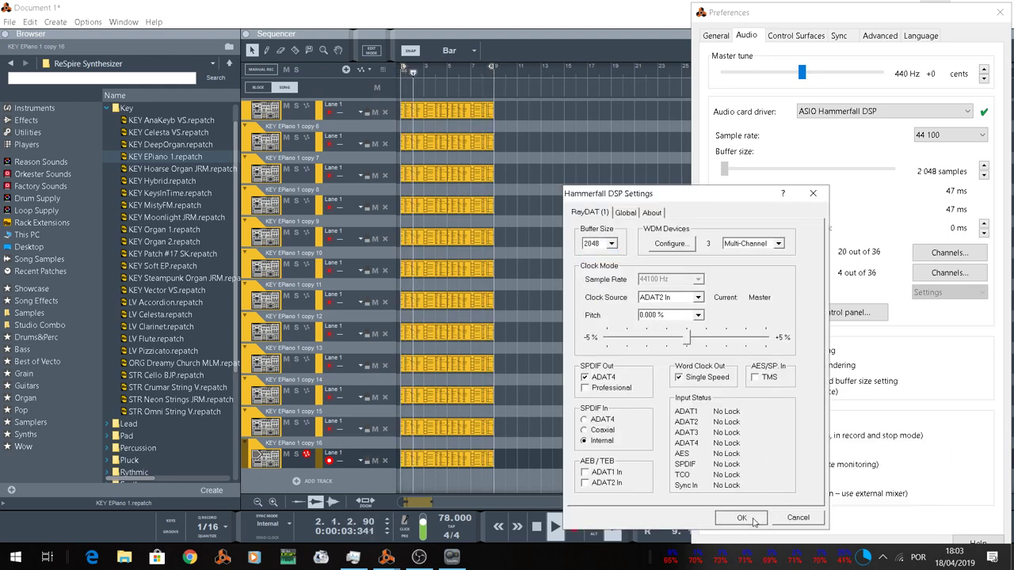
left_click(752, 517)
key("space")
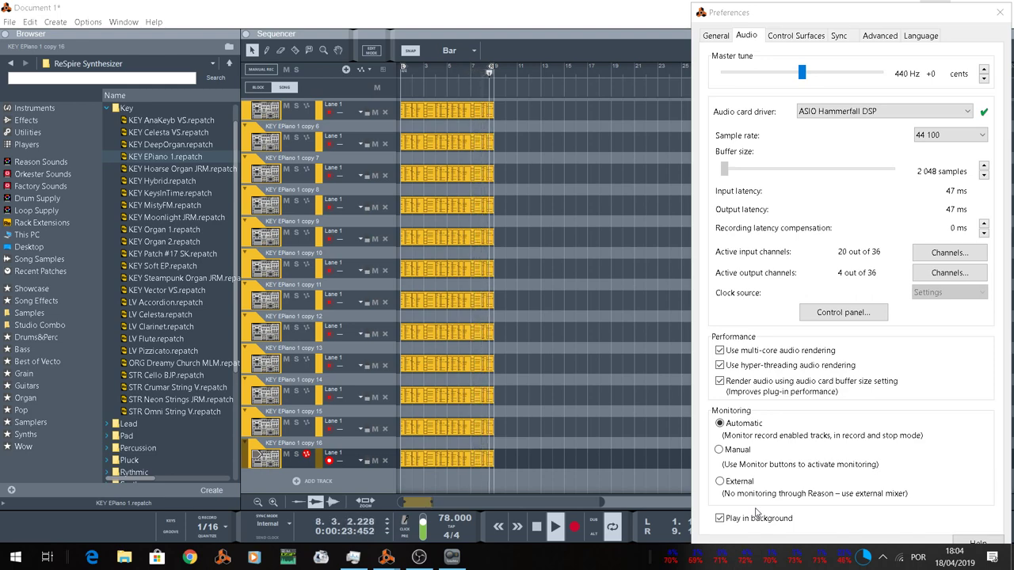
left_click(1000, 13)
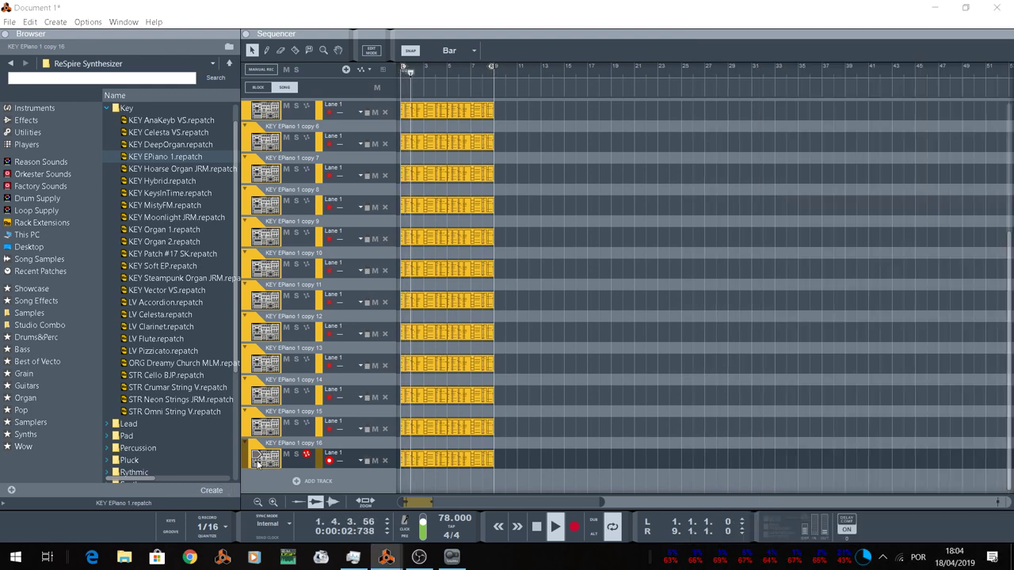
Step: Duplicate the last EPiano track four times, up to KEY EPiano 1 copy 20, and play the loop to check the CPU load
key("ctrl+d")
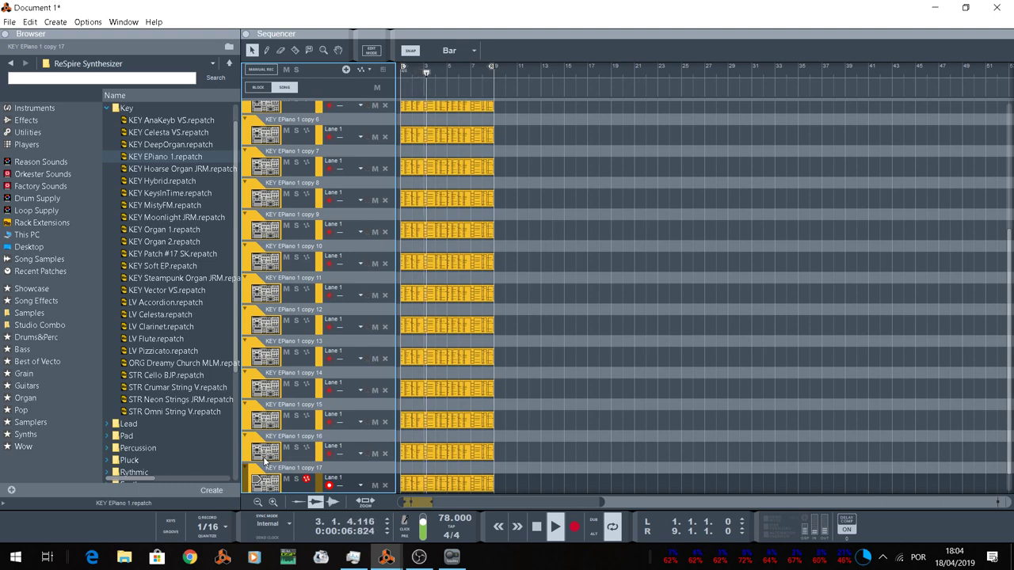
key("ctrl+d")
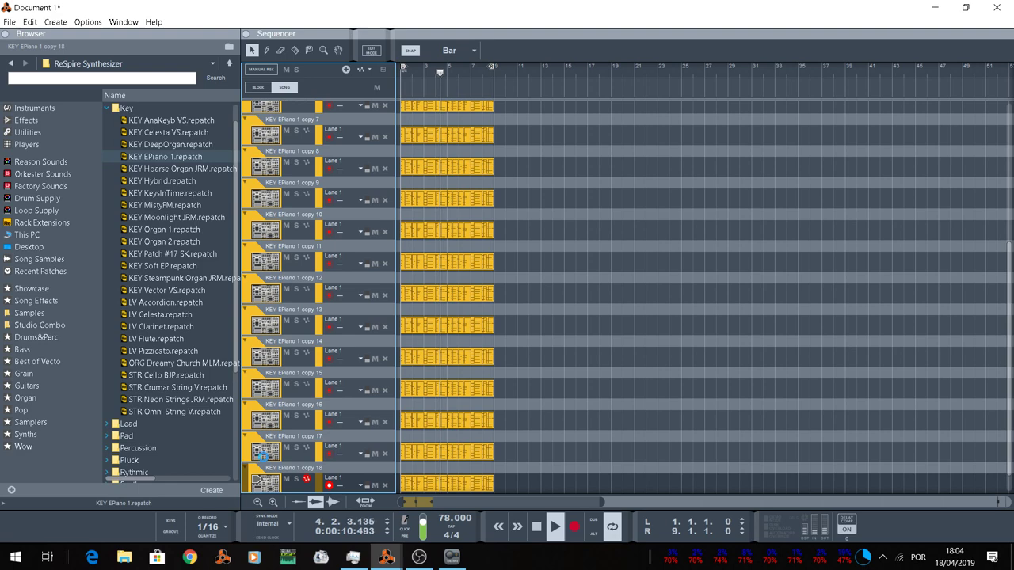
key("ctrl+d")
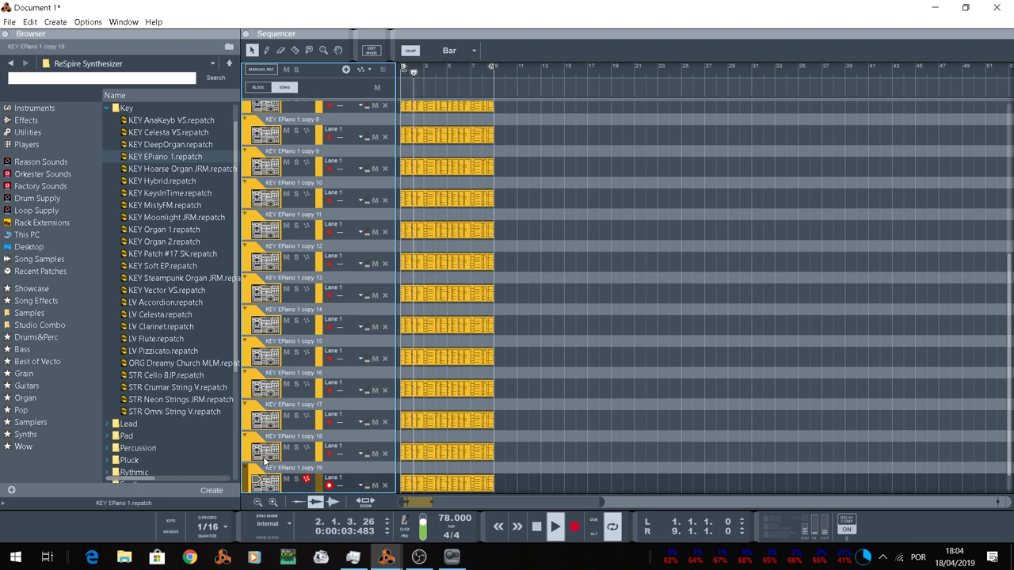
key("ctrl+d")
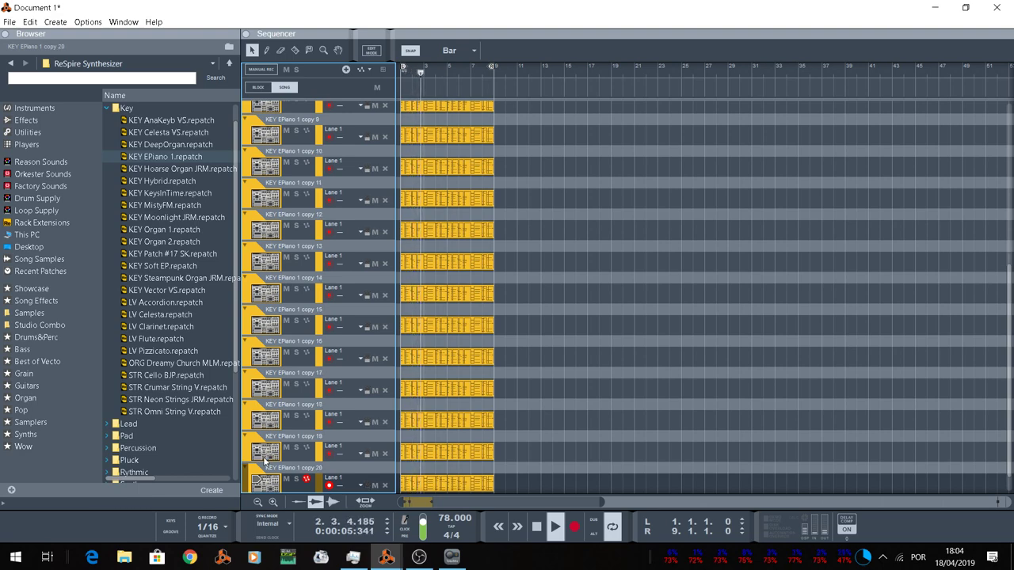
scroll(266, 459, "down", 1)
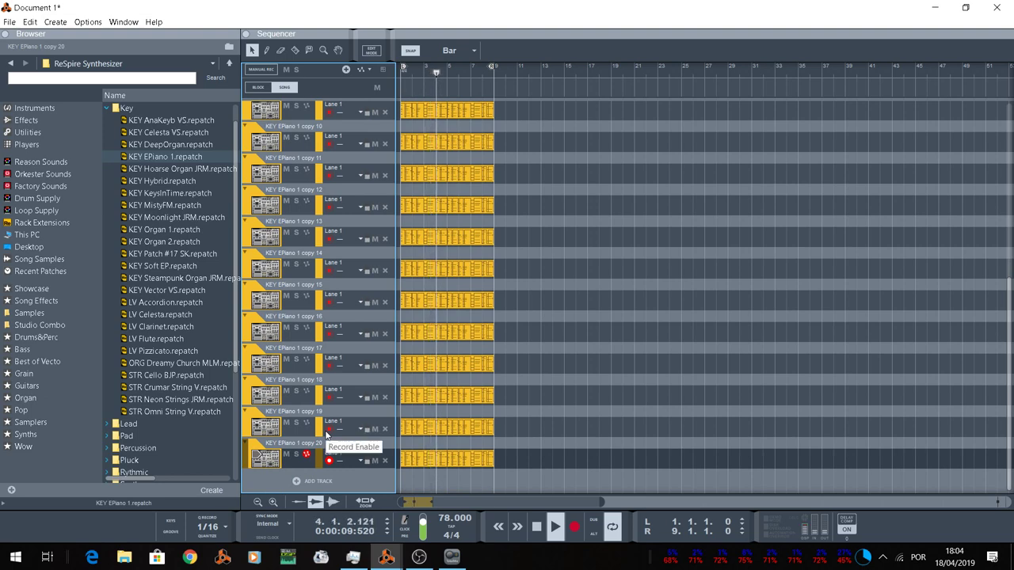
key("space")
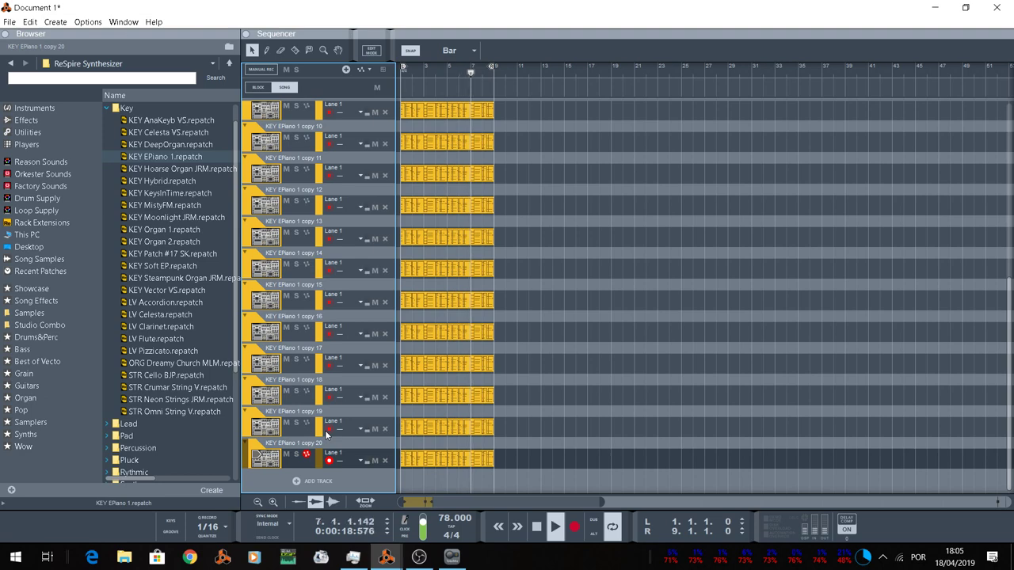
Step: Delete the last EPiano track with its device, KEY EPiano 1 copy 20
left_click(263, 393)
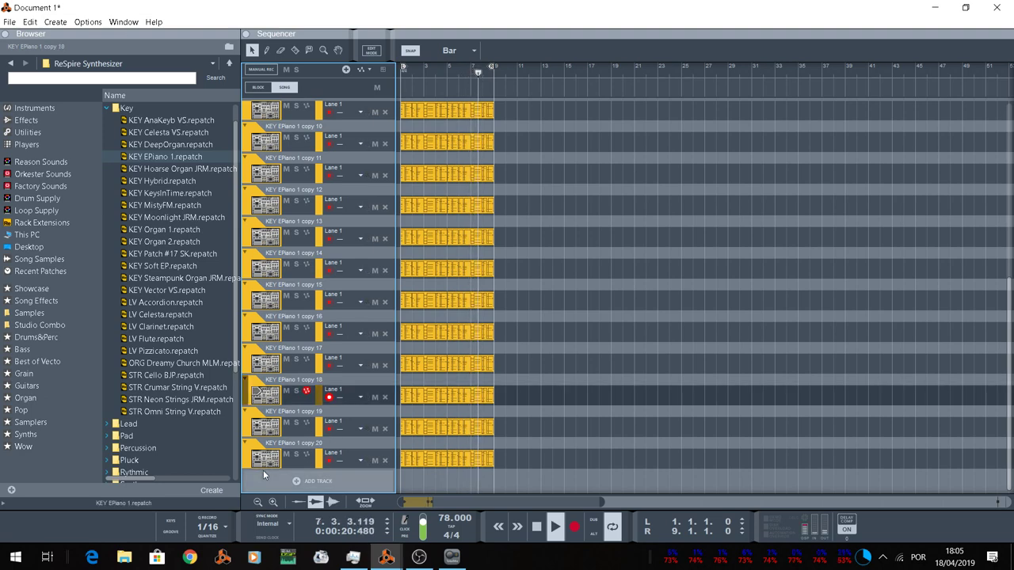
left_click(266, 461, "shift")
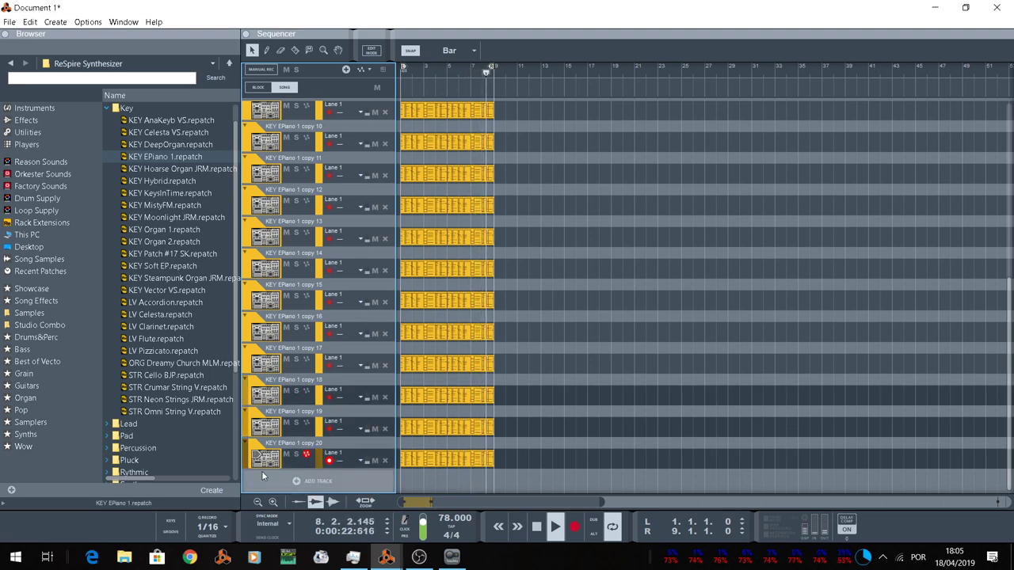
key("Delete")
key("Return")
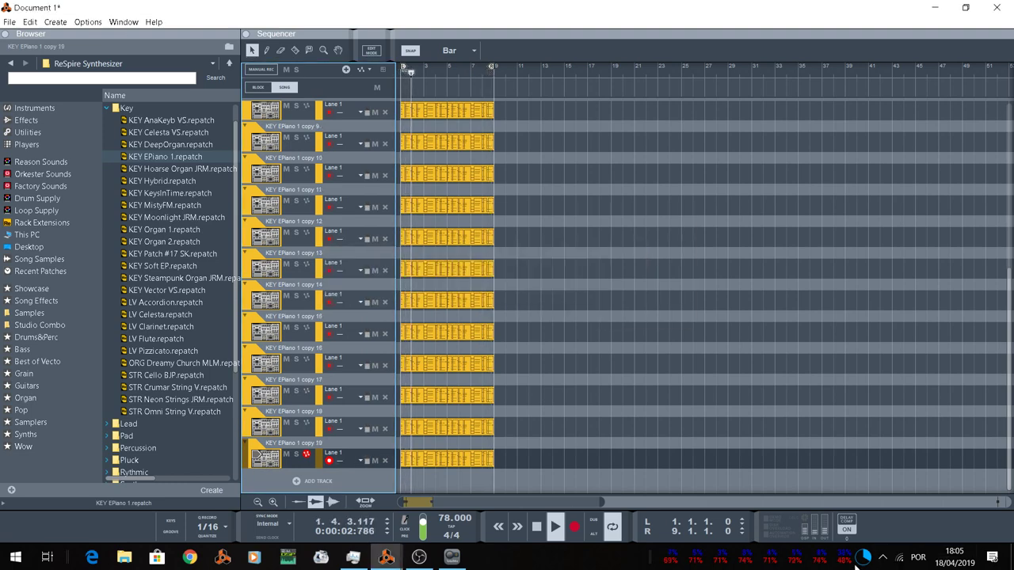
Step: Open the audio preferences and move the window aside from the tracks
mouse_move(450, 557)
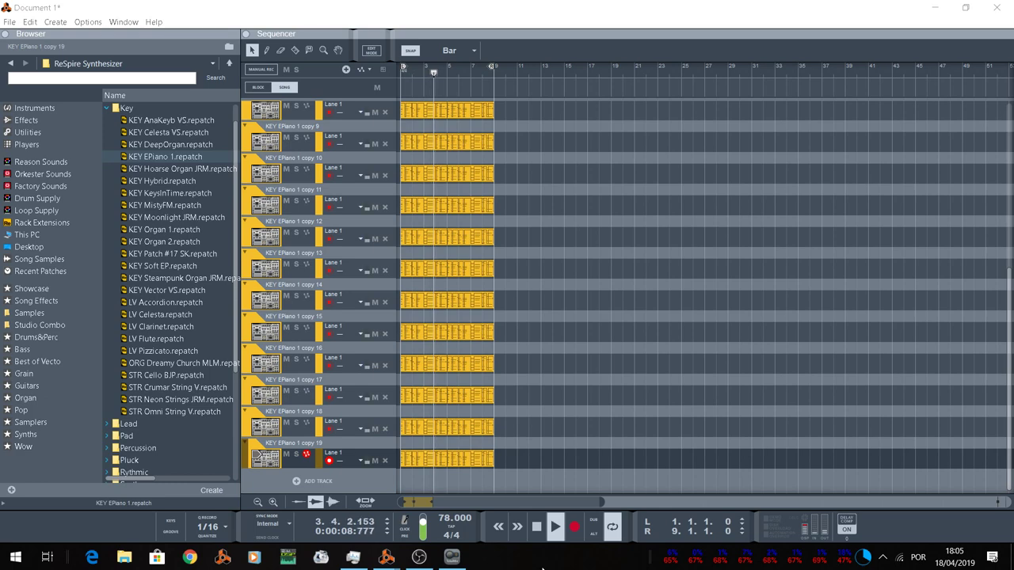
left_click(32, 22)
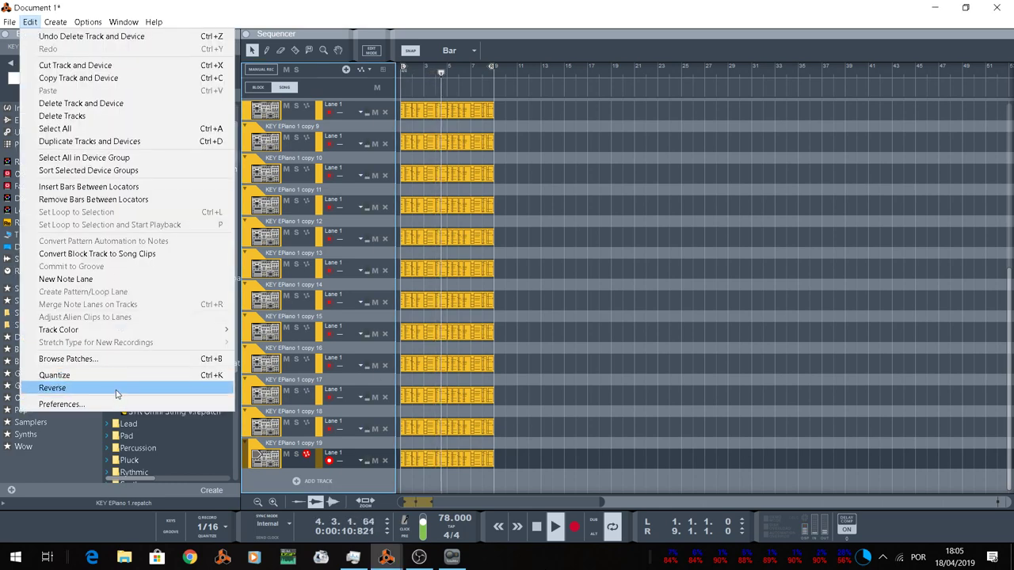
left_click(87, 404)
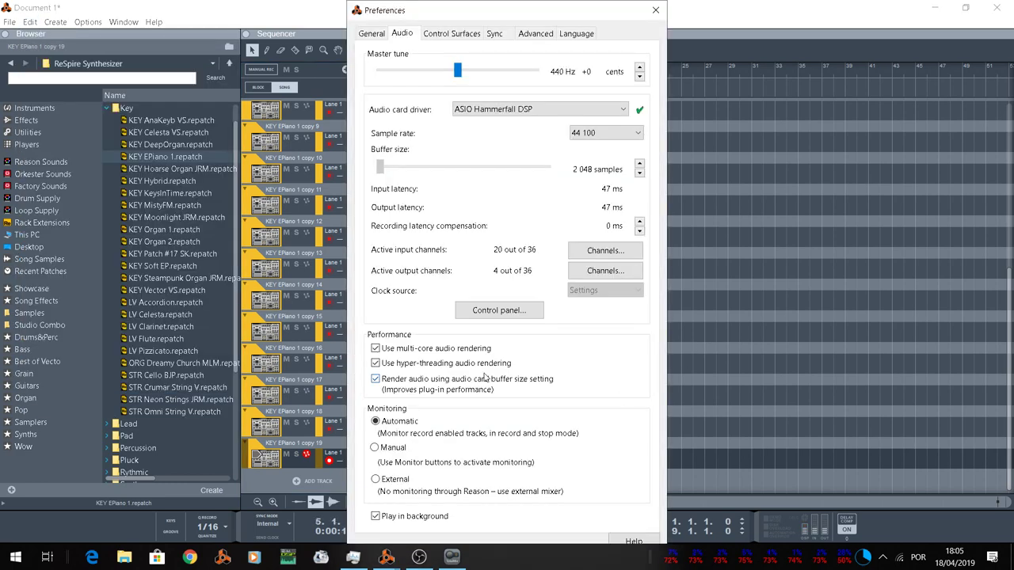
left_click(883, 558)
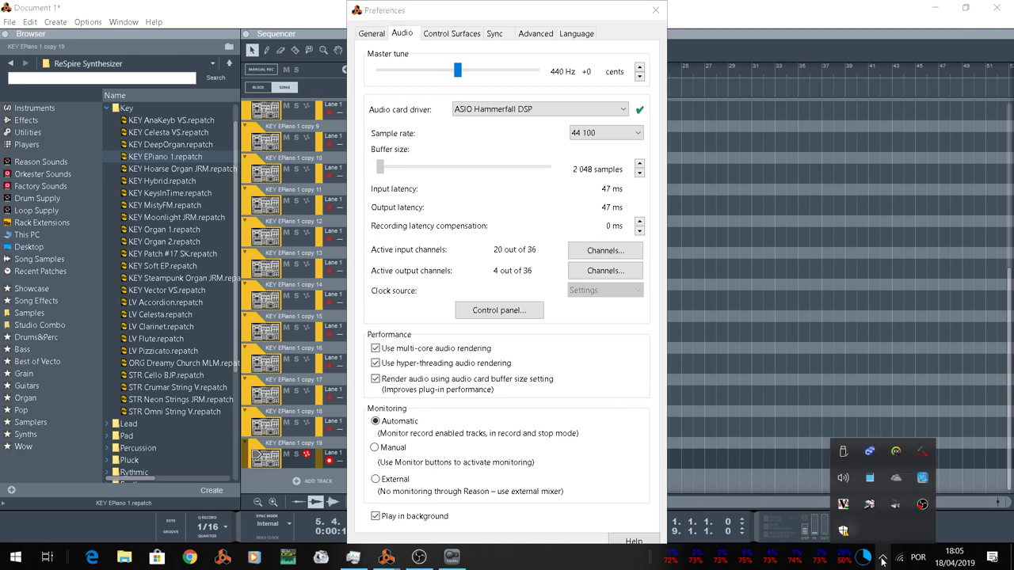
key("super+Right")
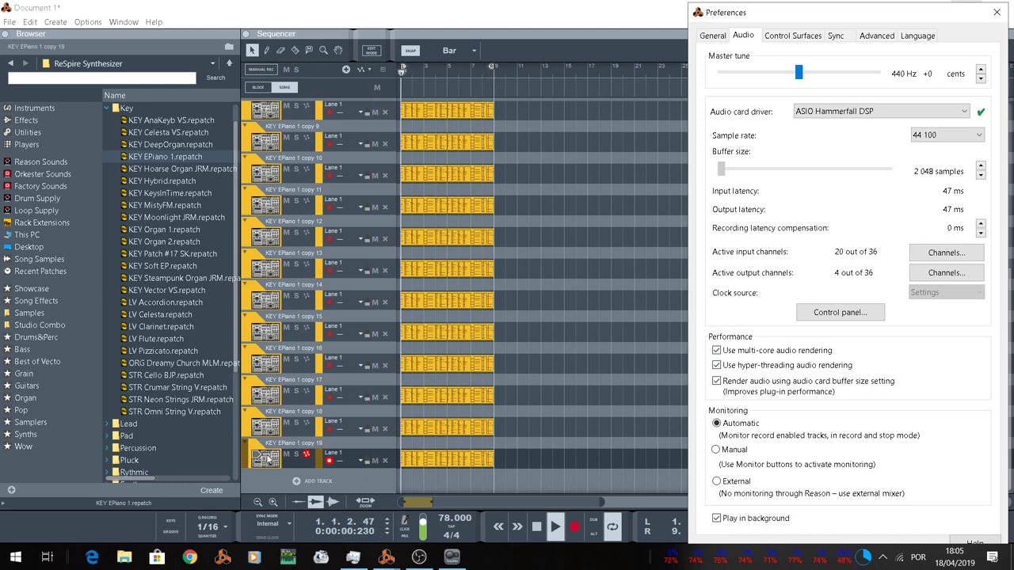
Step: Close the preferences and delete the track and device KEY EPiano 1 copy 19, keeping the loop playing
key("Escape")
key("Delete")
key("Return")
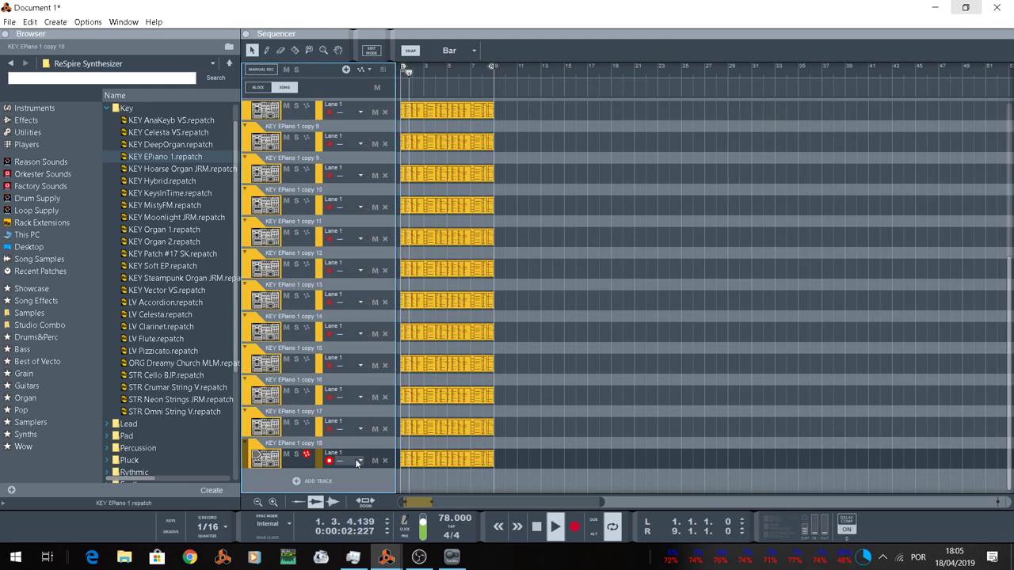
key("space")
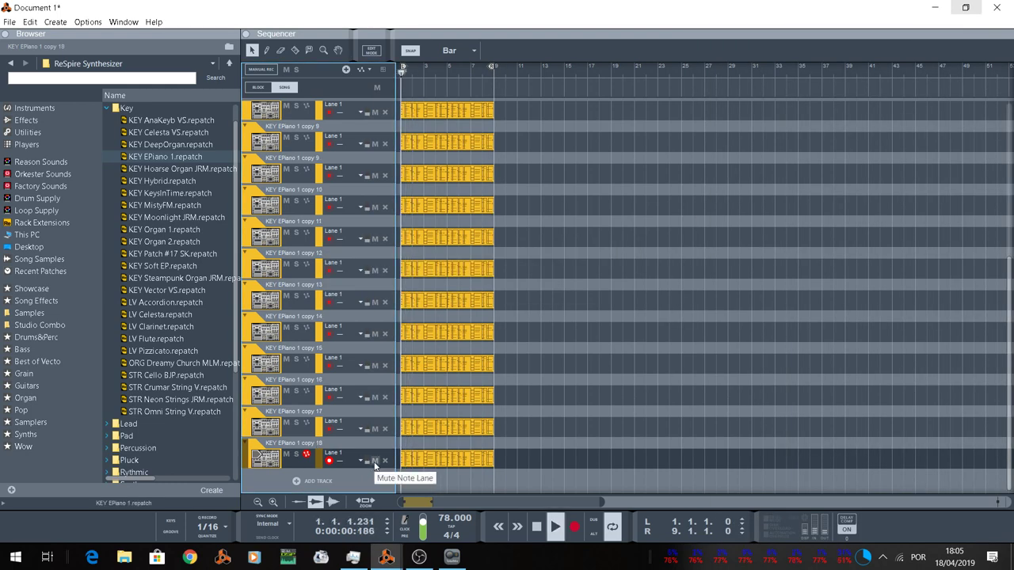
left_click(452, 556)
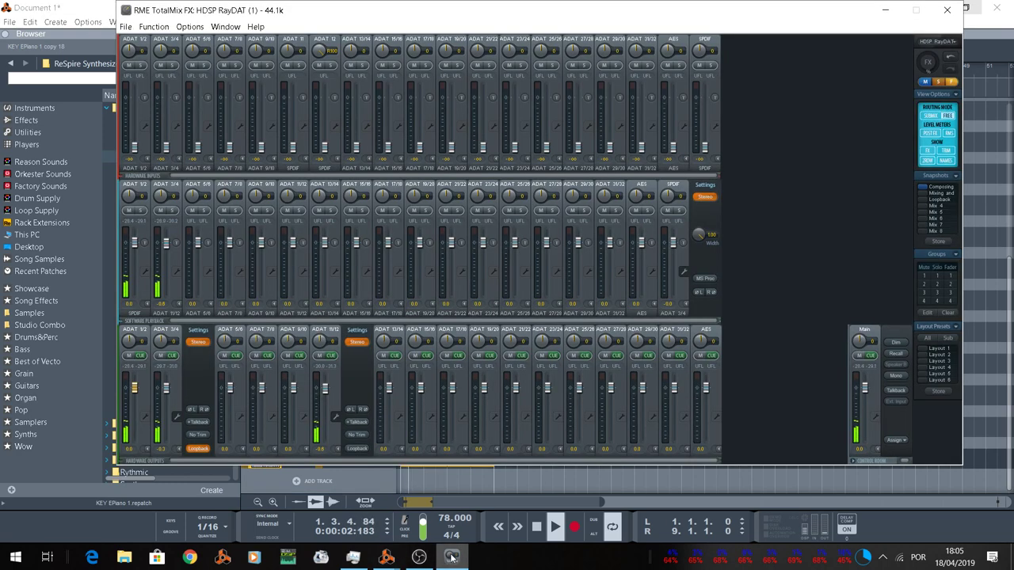
left_click(451, 557)
mouse_move(413, 560)
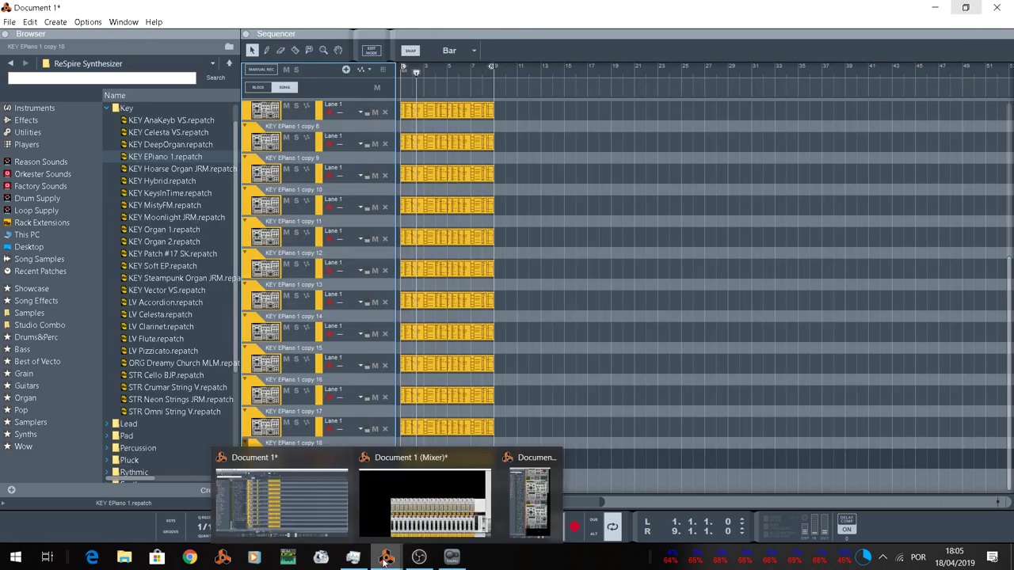
right_click(529, 565)
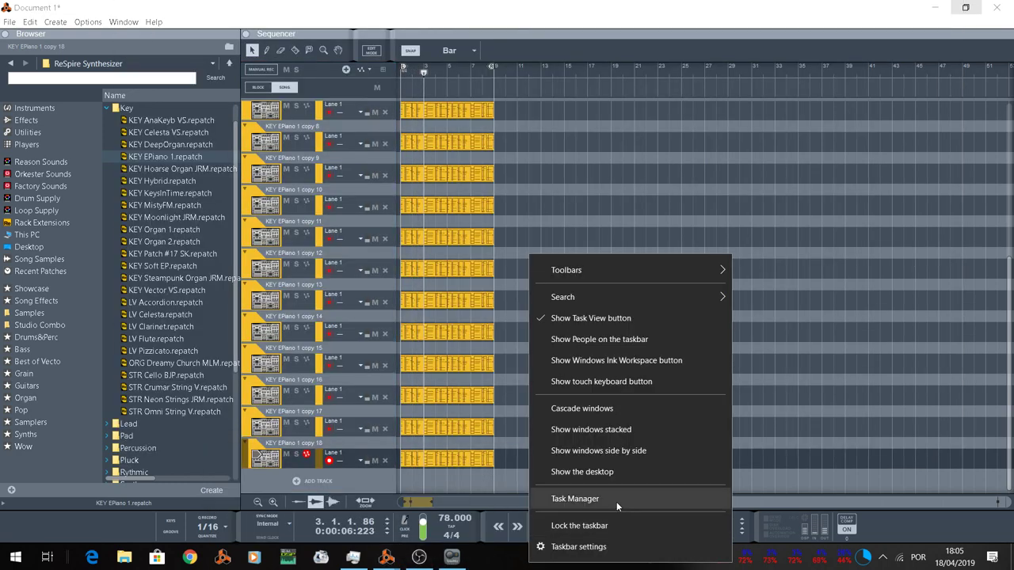
left_click(523, 430)
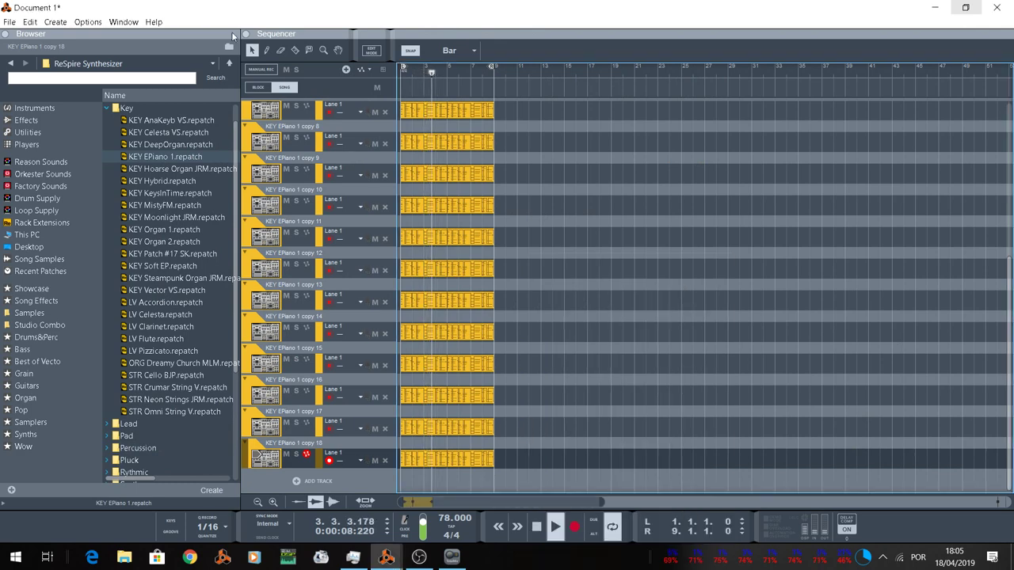
Step: Reopen the audio preferences and compare playback with hyper-threading audio rendering disabled and re-enabled at the 2048-sample buffer
left_click(29, 21)
left_click(119, 359)
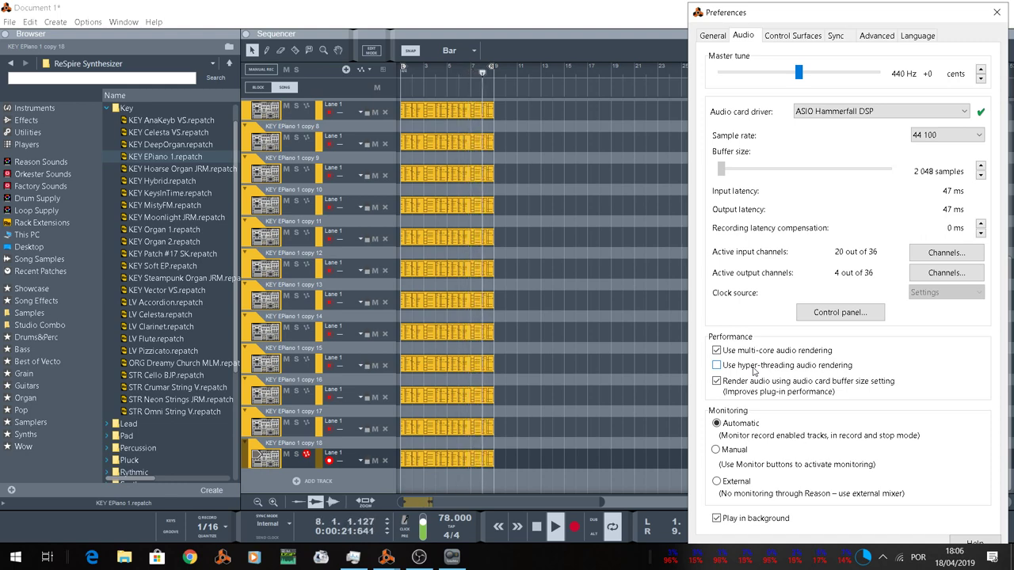
left_click(754, 366)
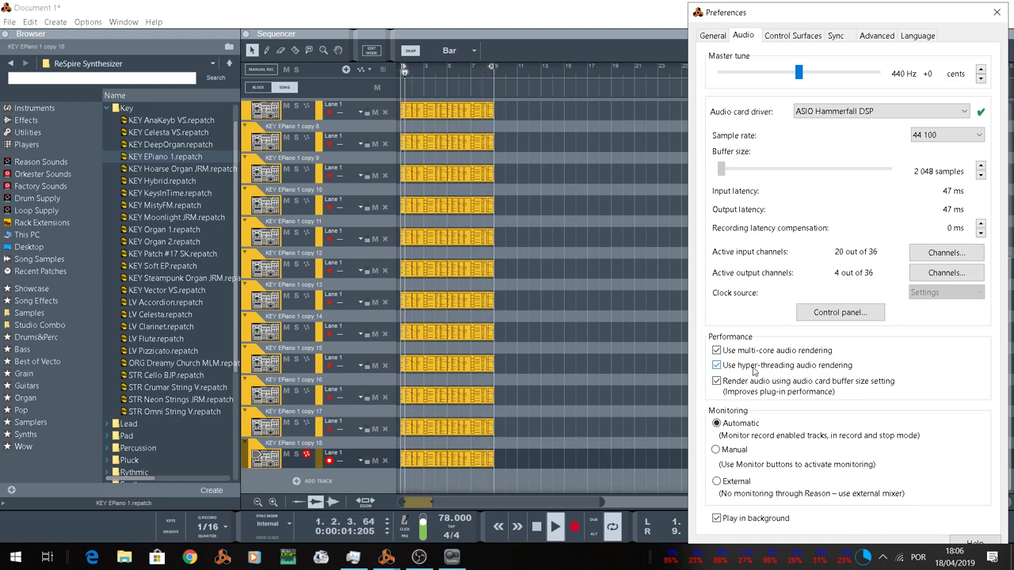